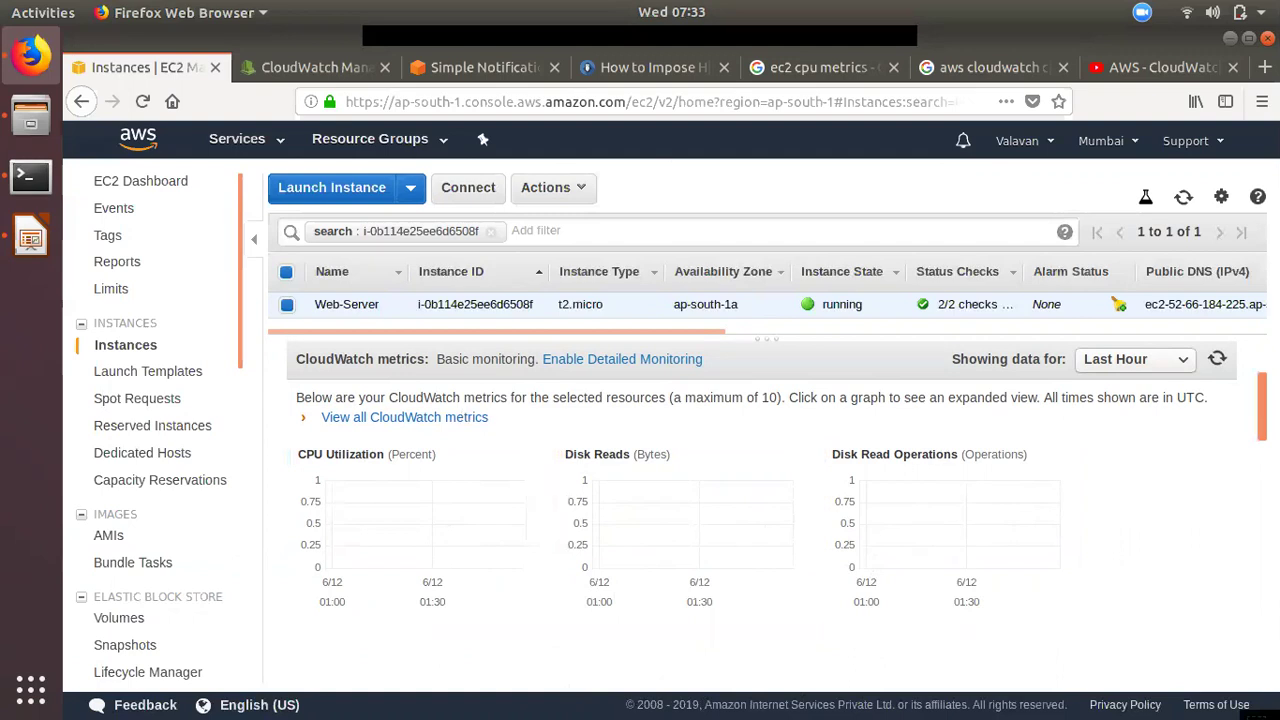
# Check the Web-Server instance's description and display its monitoring details
pyautogui.scroll(3, 590, 400)
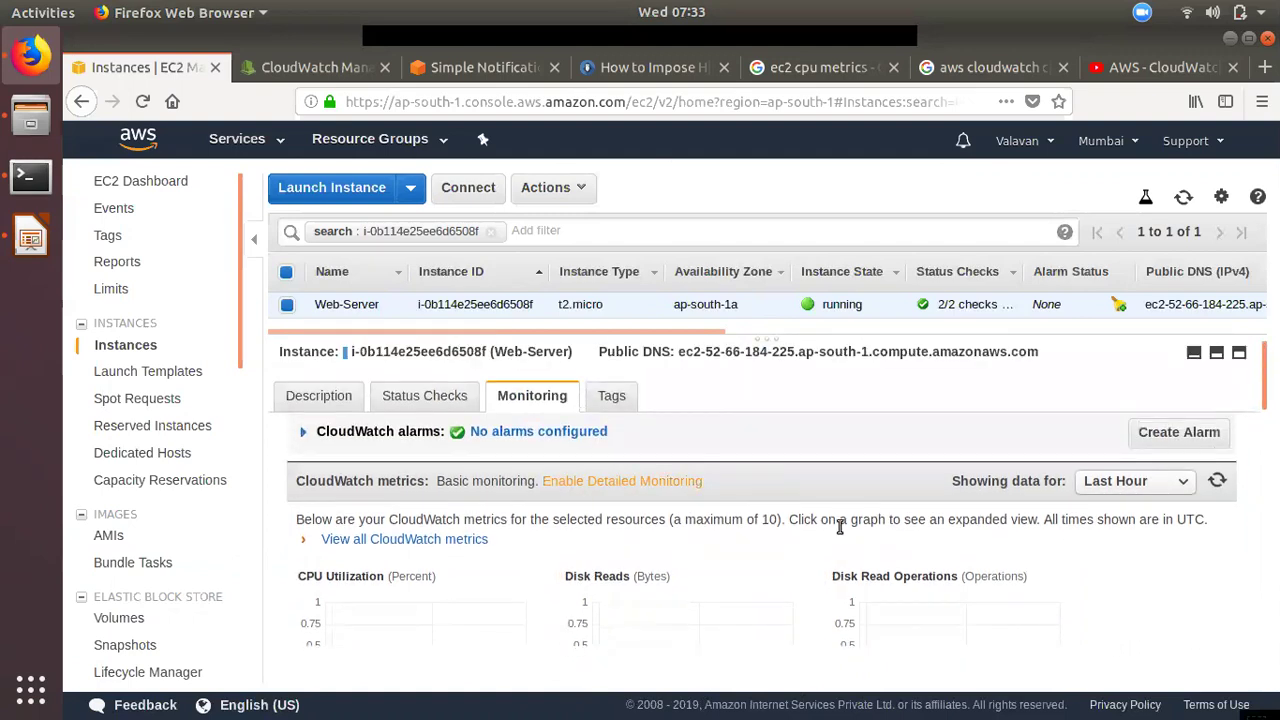
pyautogui.click(340, 408)
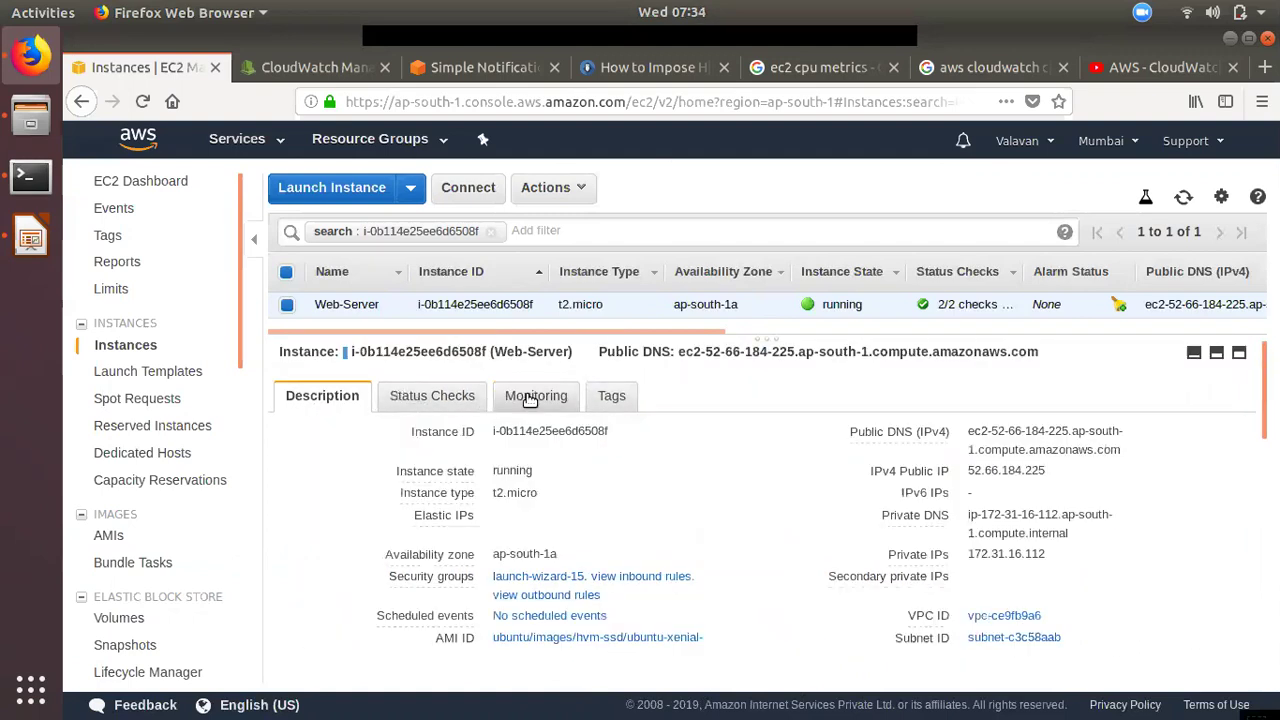
pyautogui.click(530, 400)
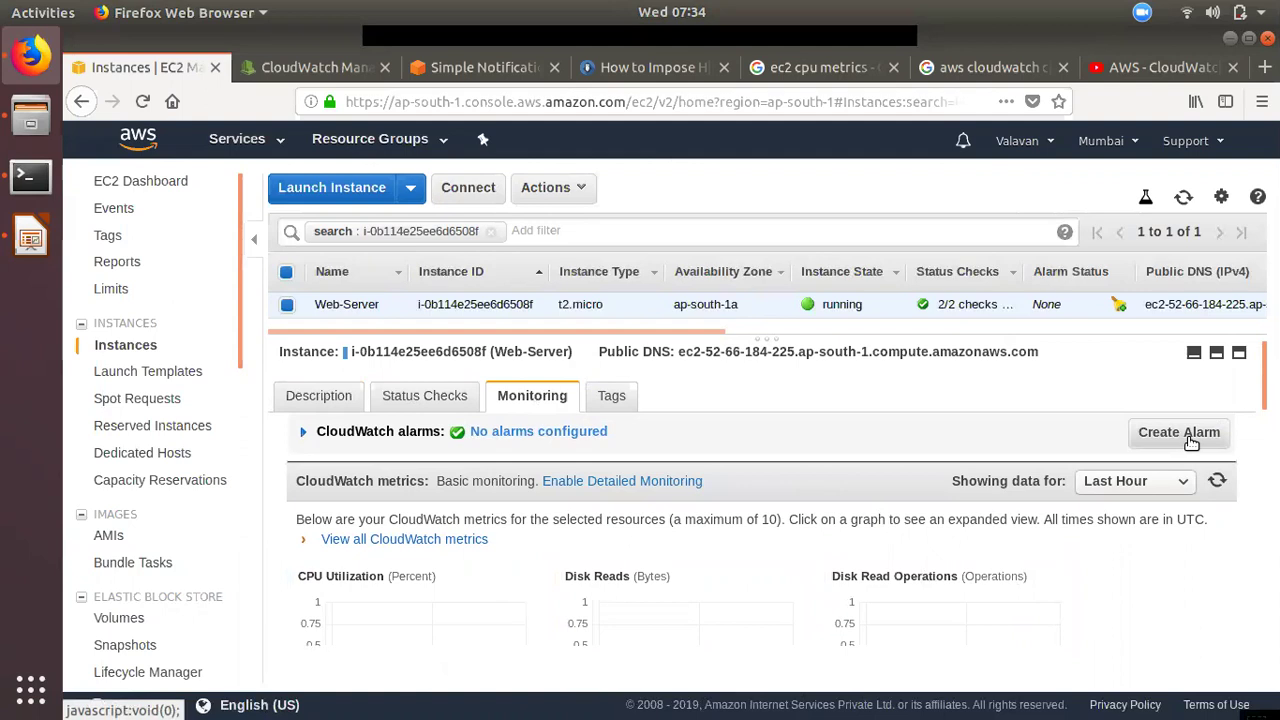
# Check the CloudWatch metrics for Mumbai and open the US East (N. Virginia) metrics in a separate browser tab
pyautogui.click(318, 66)
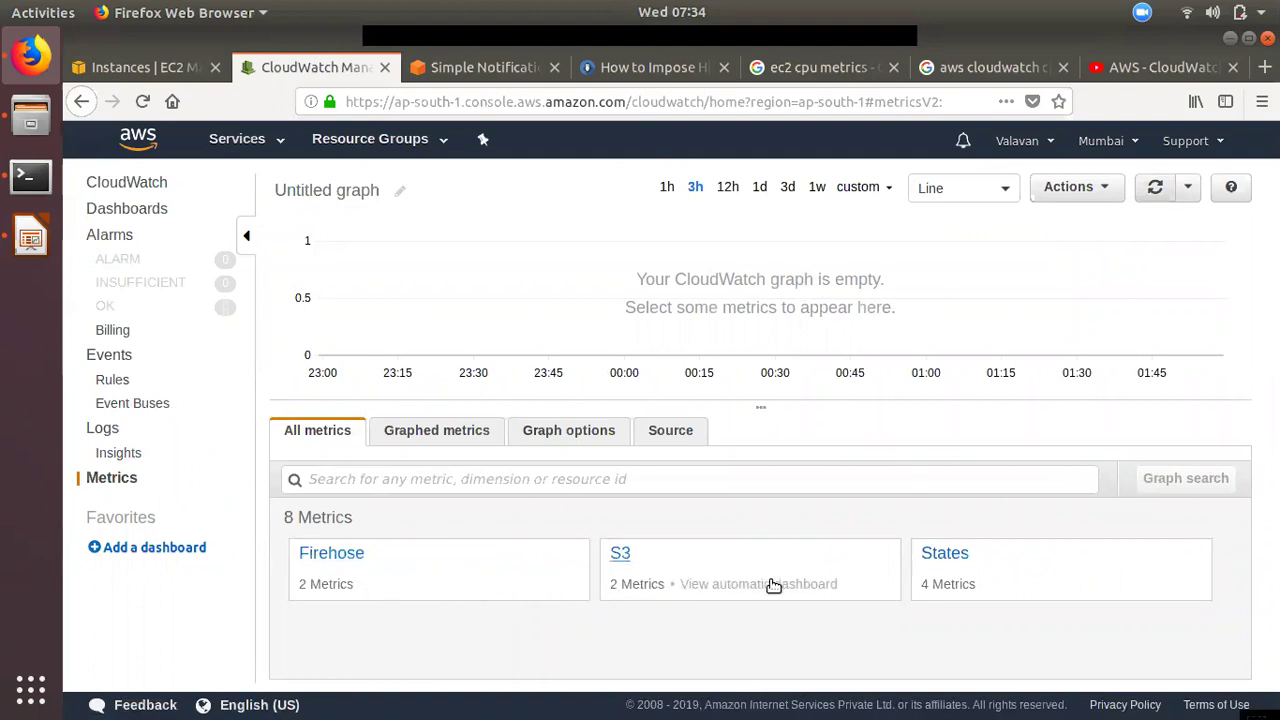
pyautogui.moveTo(470, 584)
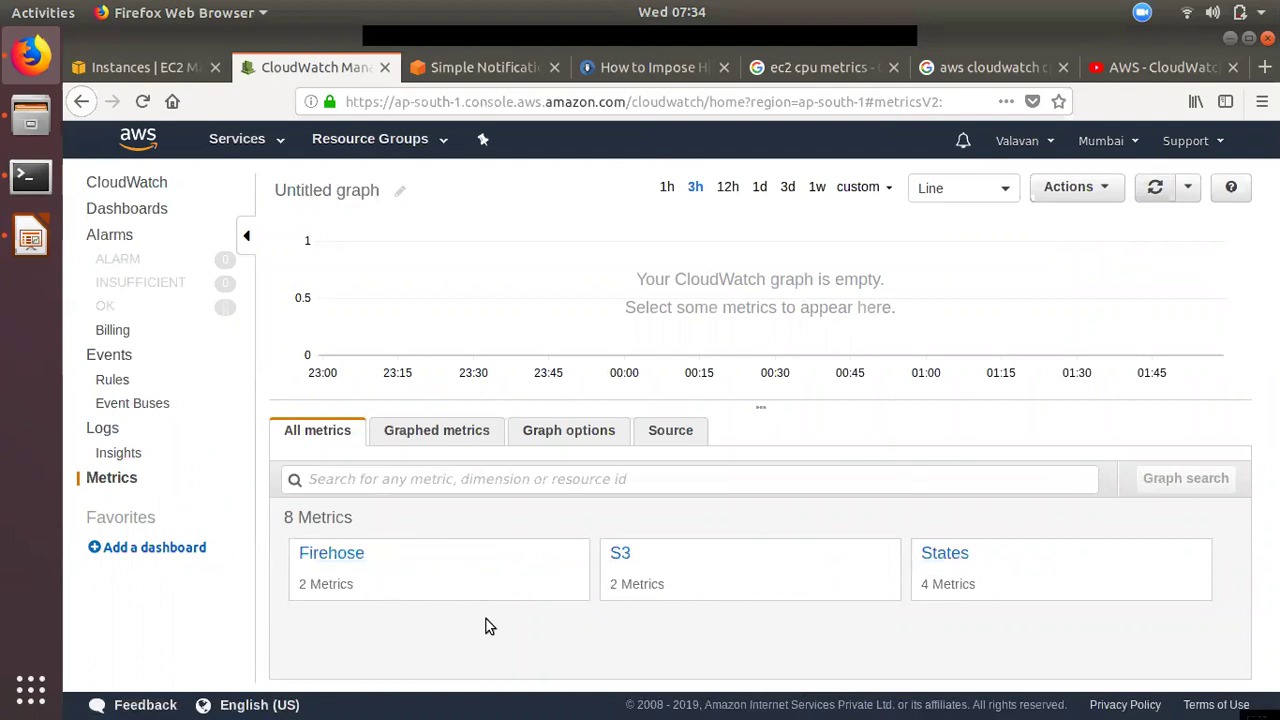
pyautogui.click(1102, 150)
pyautogui.rightClick(1070, 193)
pyautogui.click(1110, 199)
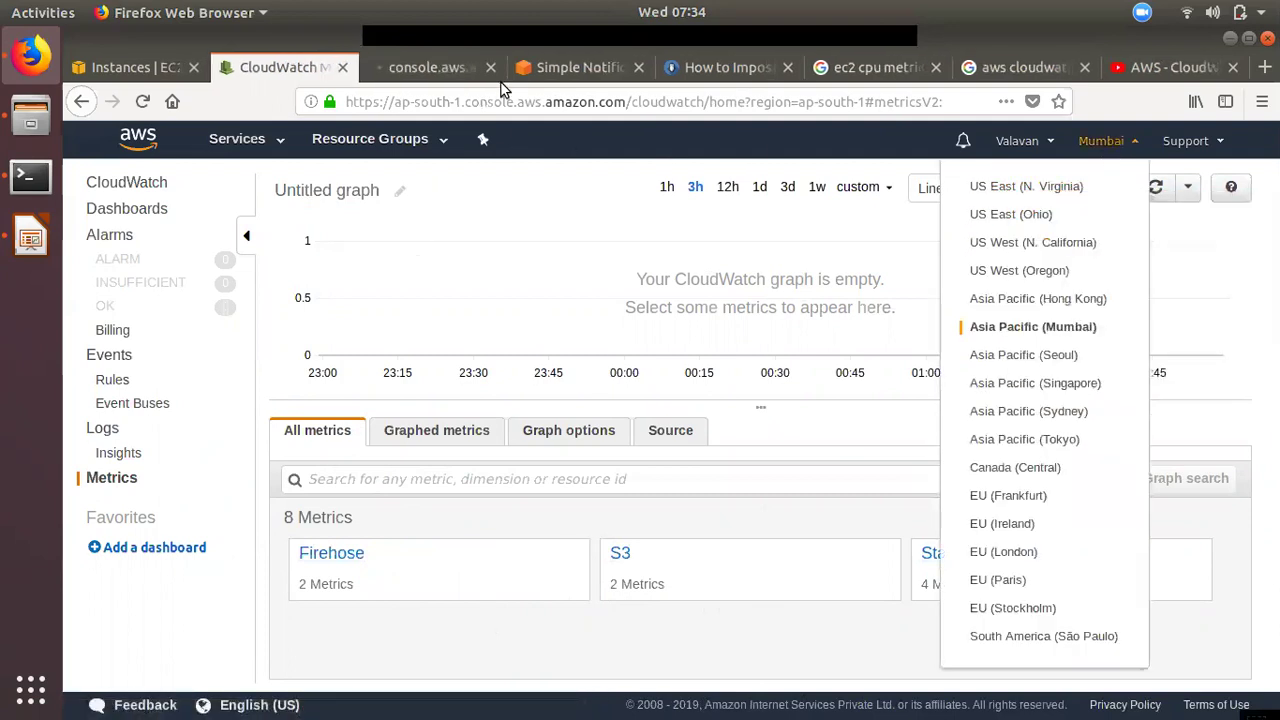
pyautogui.click(408, 67)
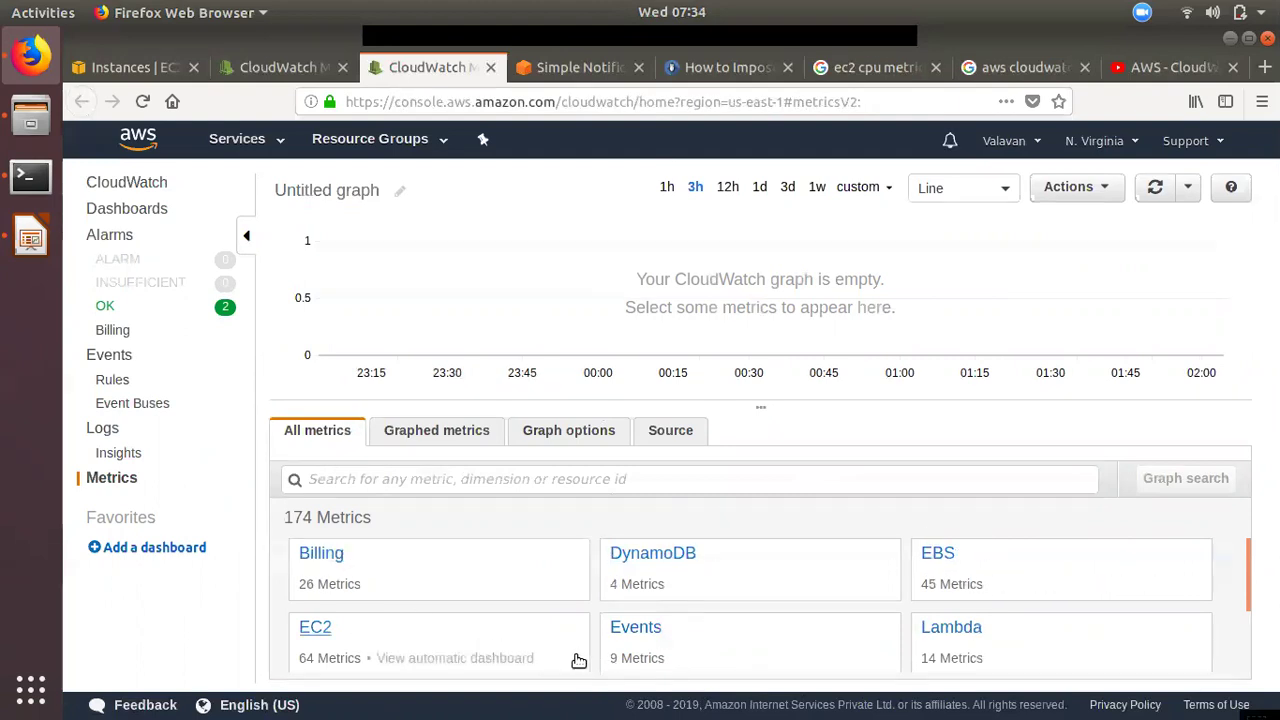
# Browse the EC2 per-instance metrics for N. Virginia and close that region's browser tab
pyautogui.click(315, 630)
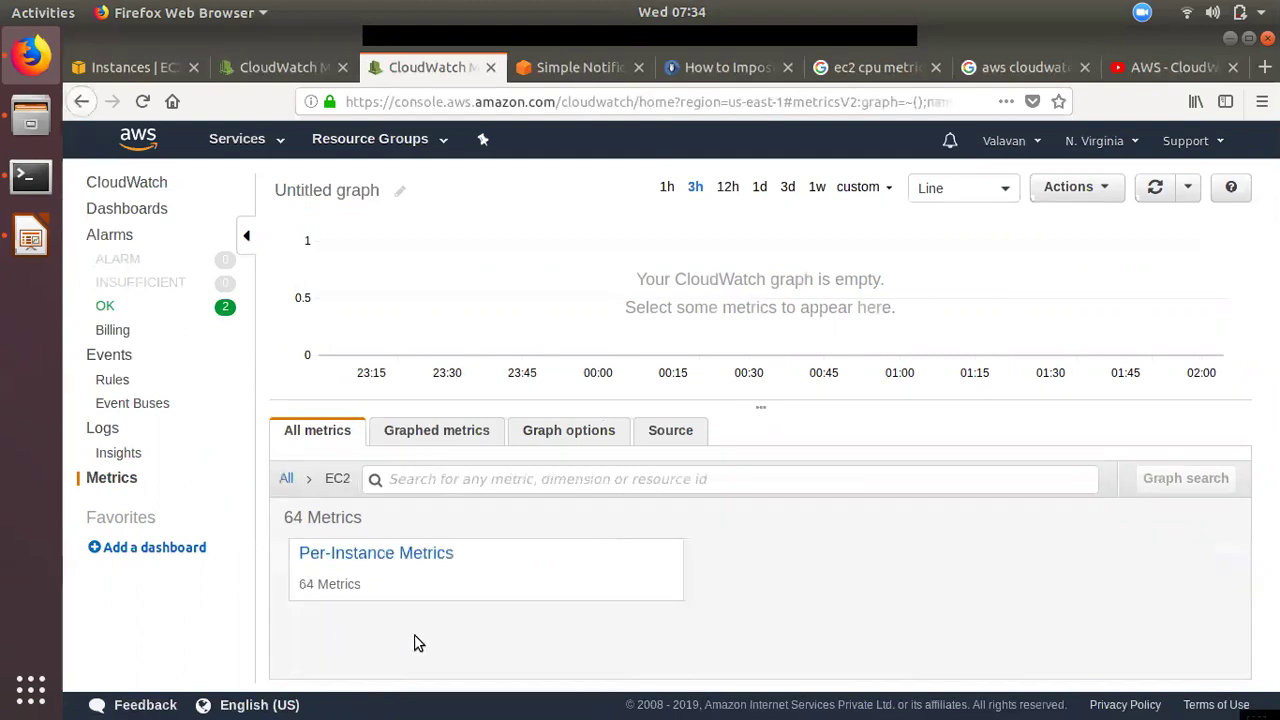
pyautogui.click(409, 557)
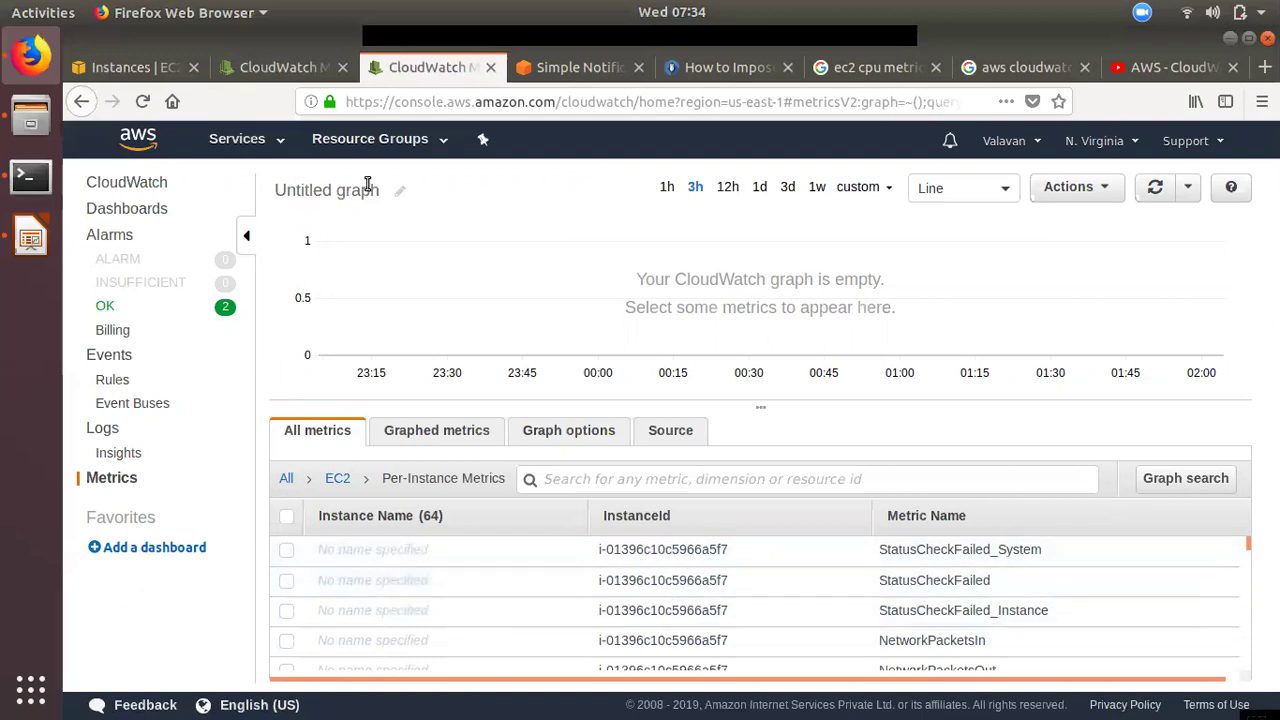
pyautogui.click(281, 70)
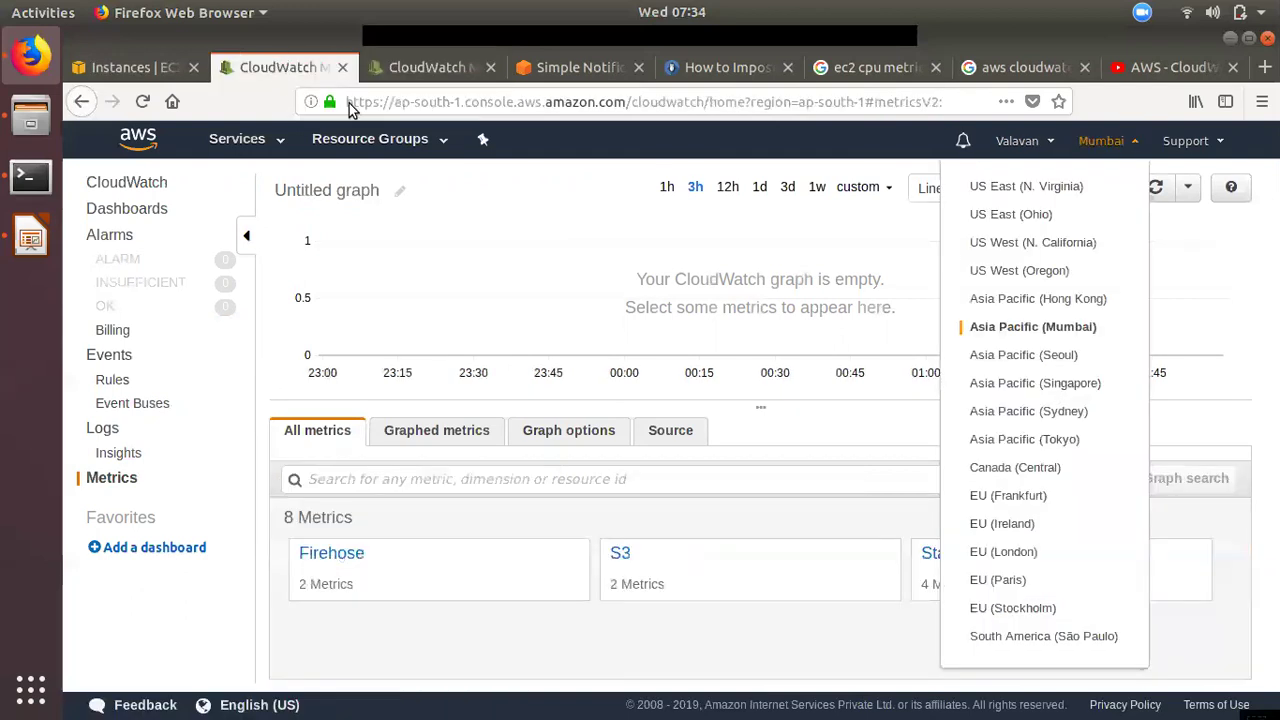
pyautogui.click(490, 67)
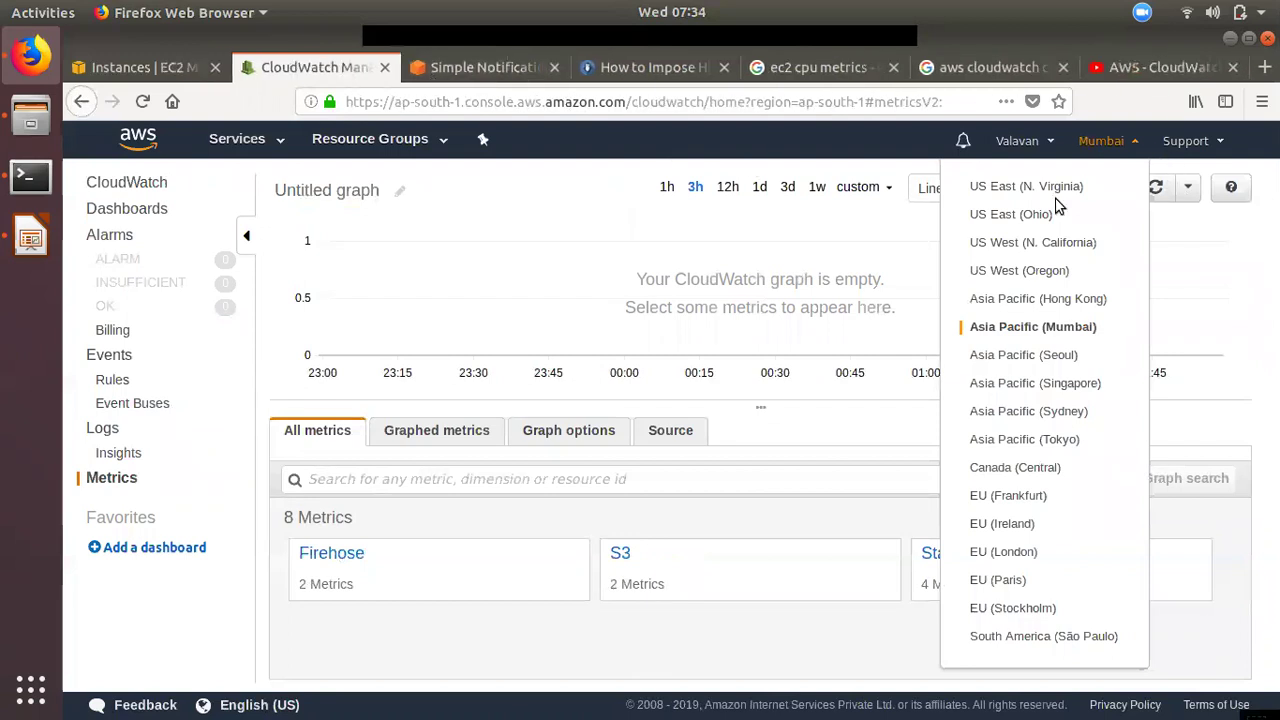
# Return to the Web-Server instance's monitoring details and start creating a CloudWatch alarm
pyautogui.click(131, 68)
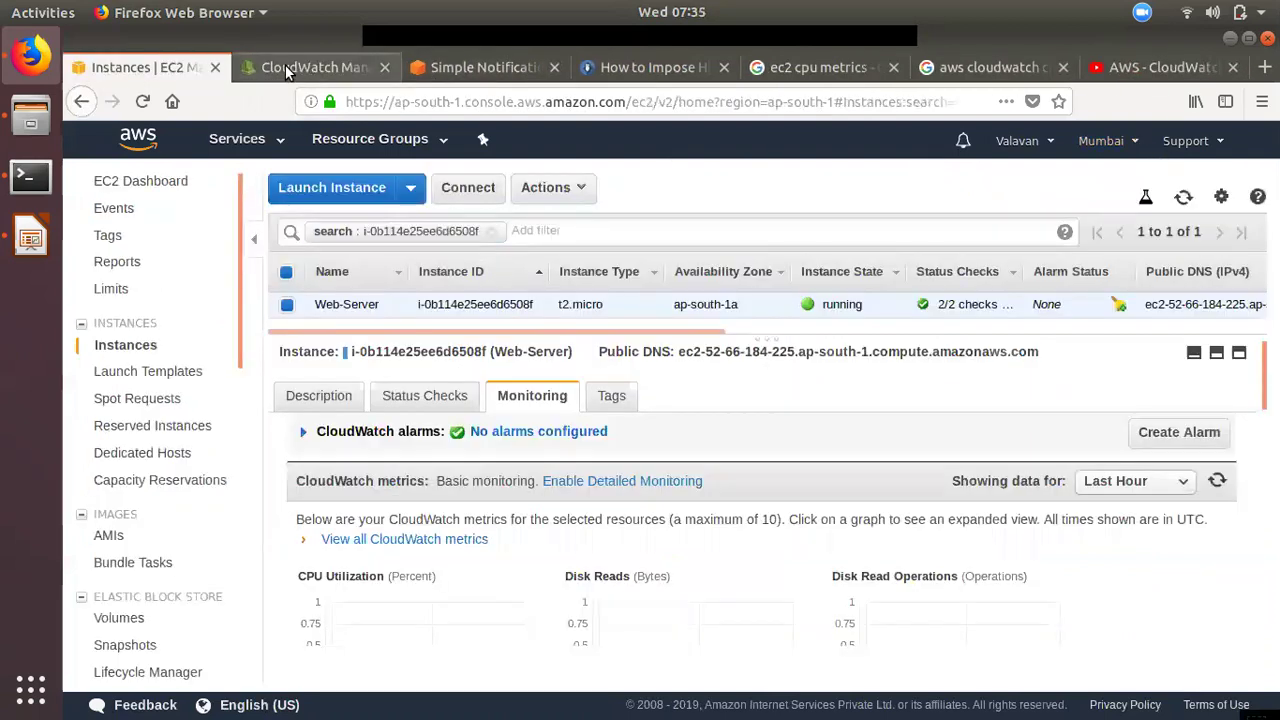
pyautogui.click(288, 70)
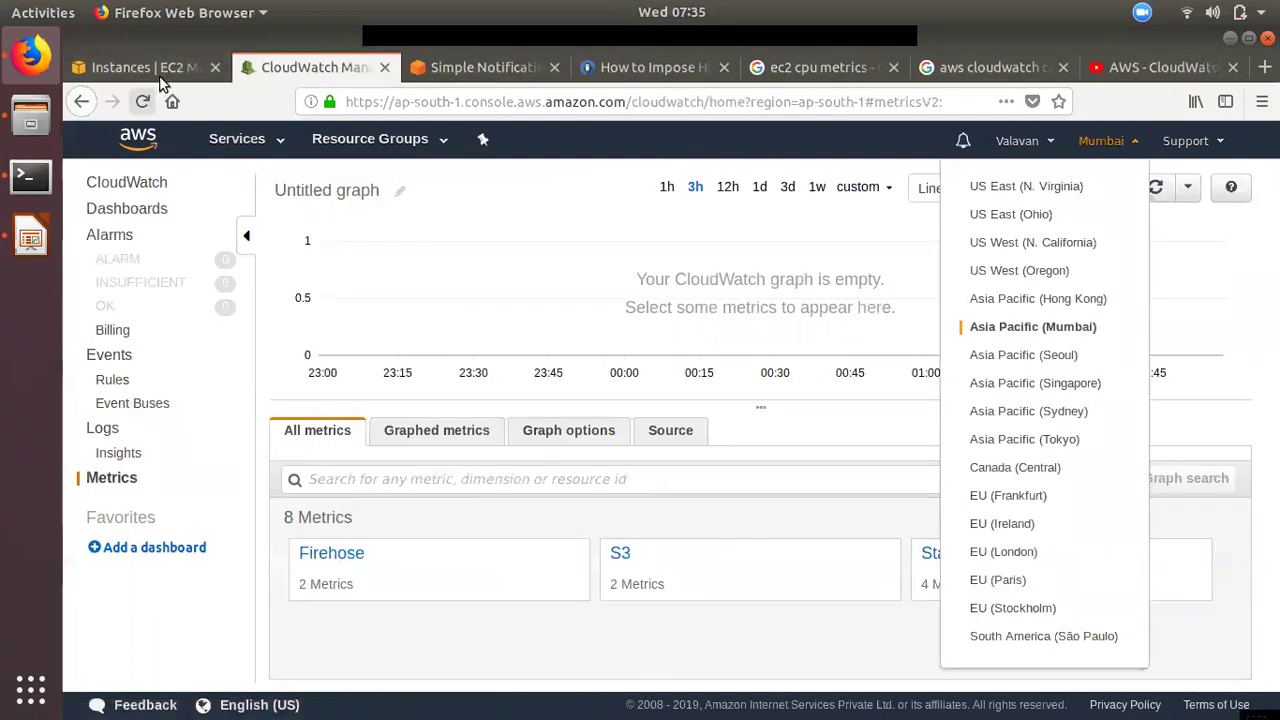
pyautogui.click(168, 75)
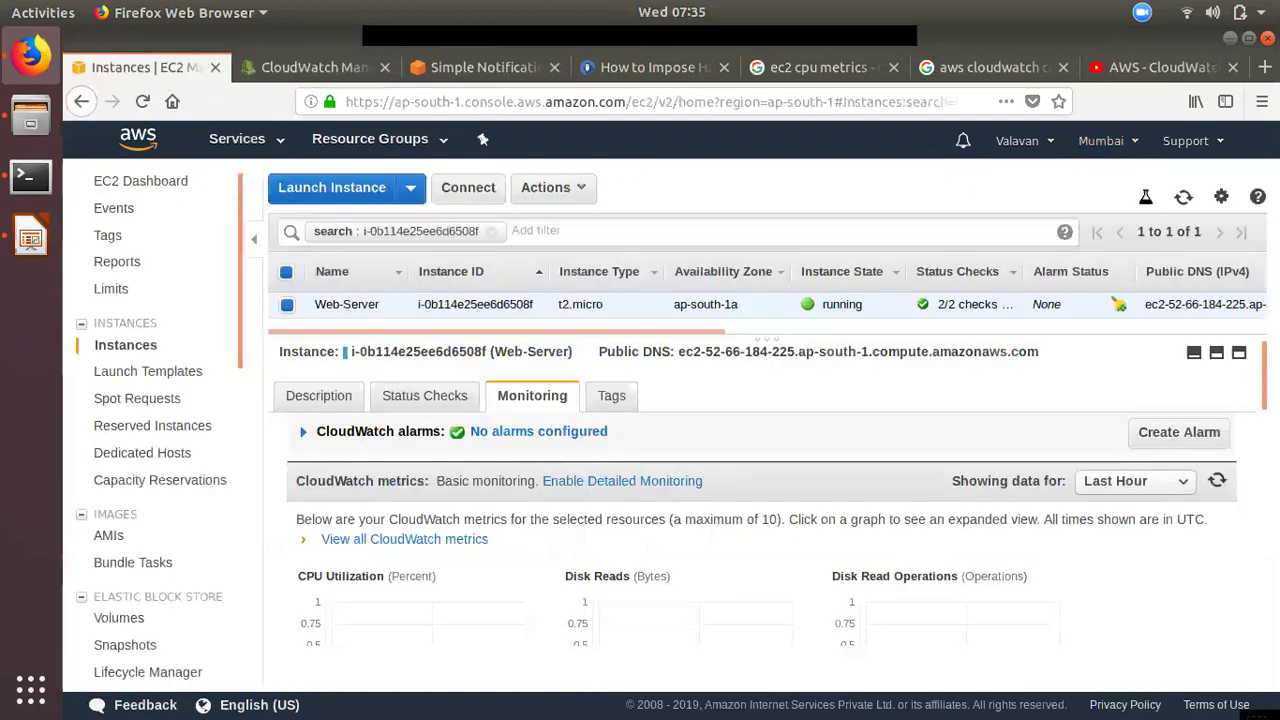
pyautogui.click(1195, 437)
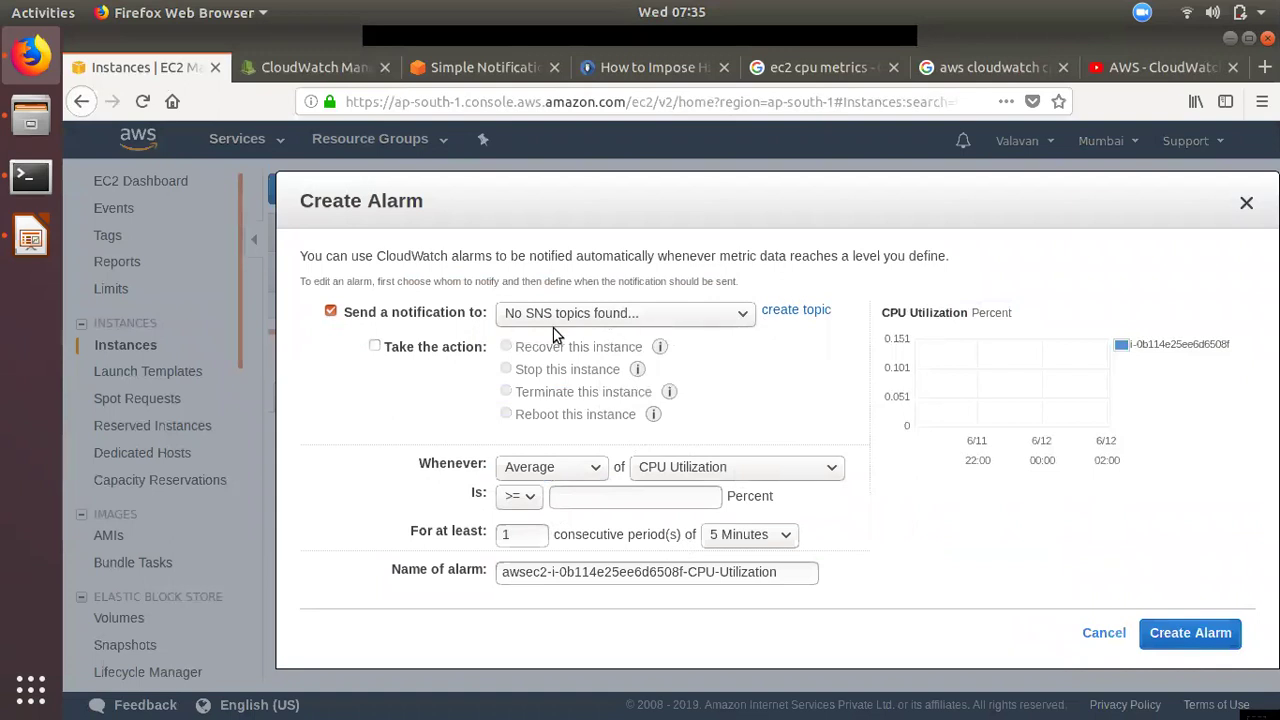
# Check for existing notification topics in the alarm form and in Amazon SNS
pyautogui.click(701, 319)
pyautogui.click(797, 328)
pyautogui.click(796, 316)
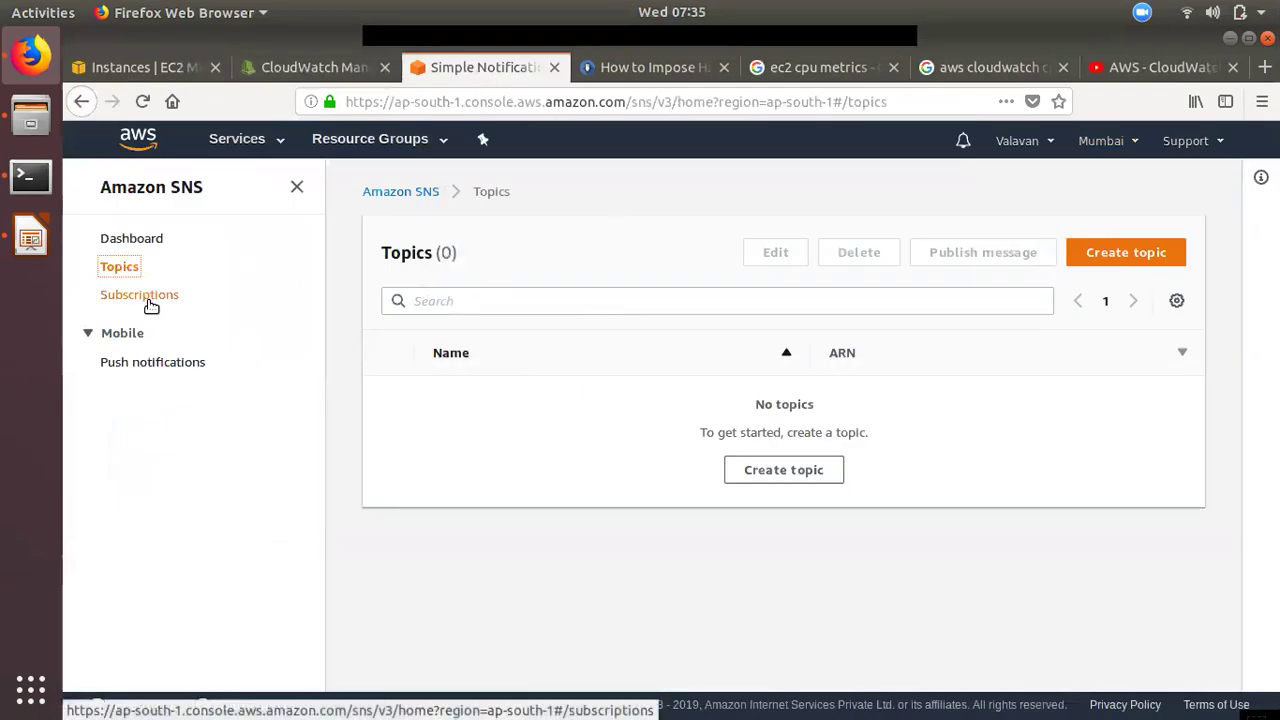
pyautogui.click(135, 67)
# Define a new notification topic named cpu-usage for the alarm and enter the recipient's e-mail address
pyautogui.click(796, 311)
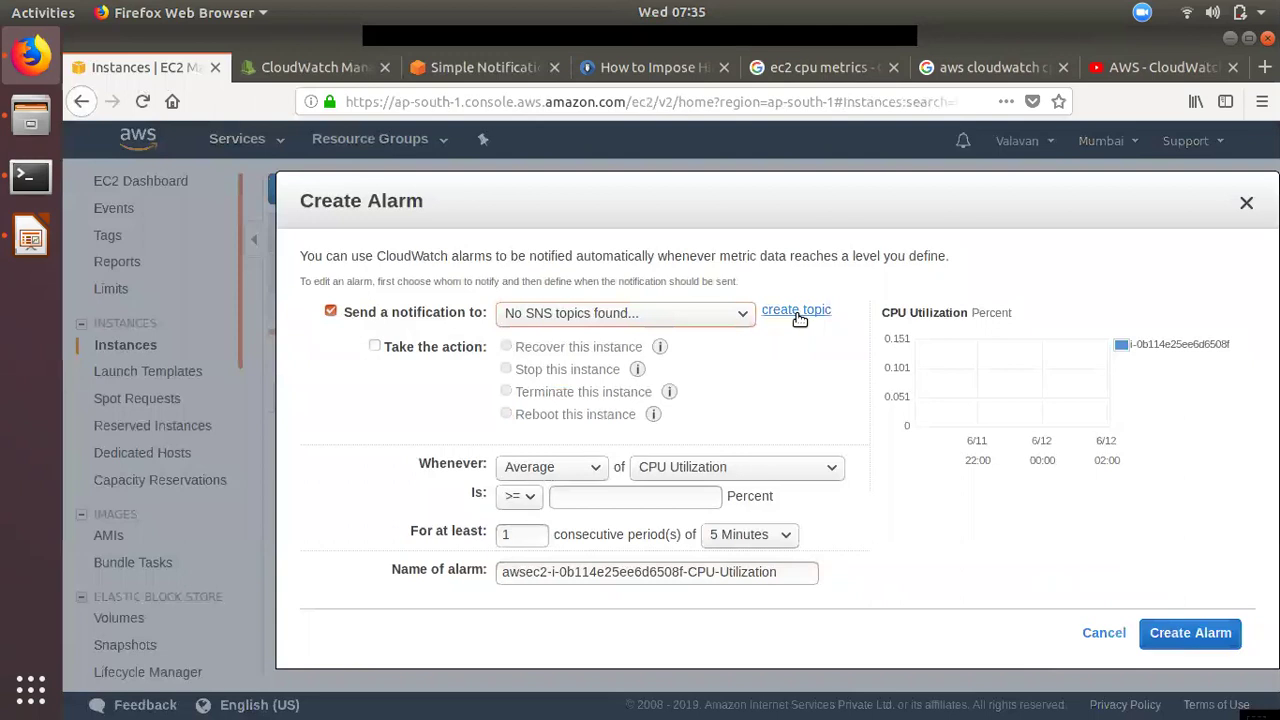
pyautogui.click(690, 313)
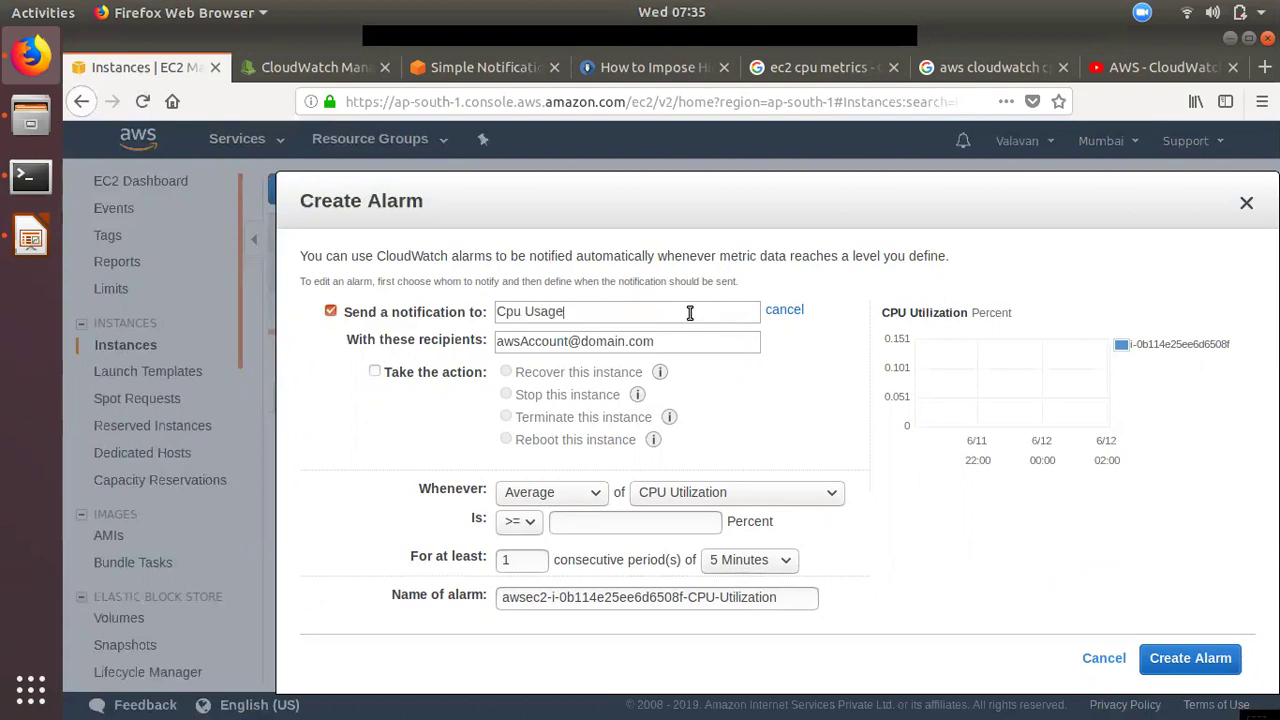
pyautogui.click(431, 322)
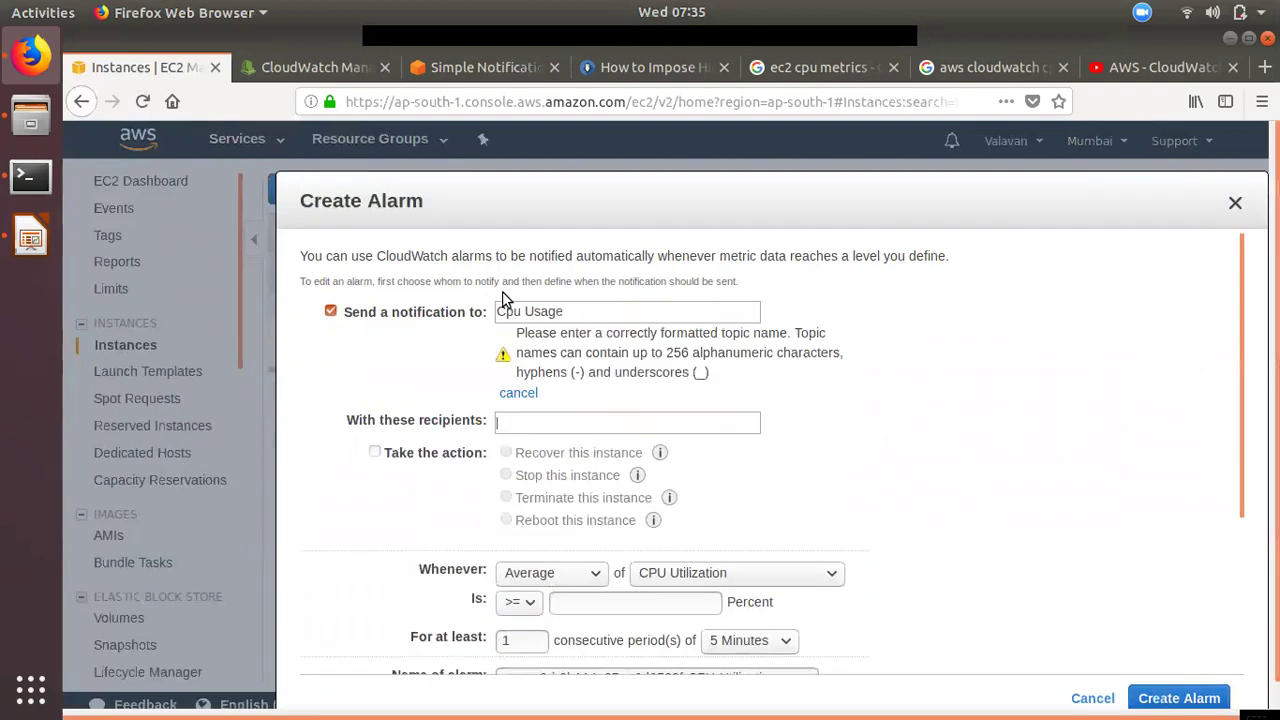
pyautogui.doubleClick(524, 316)
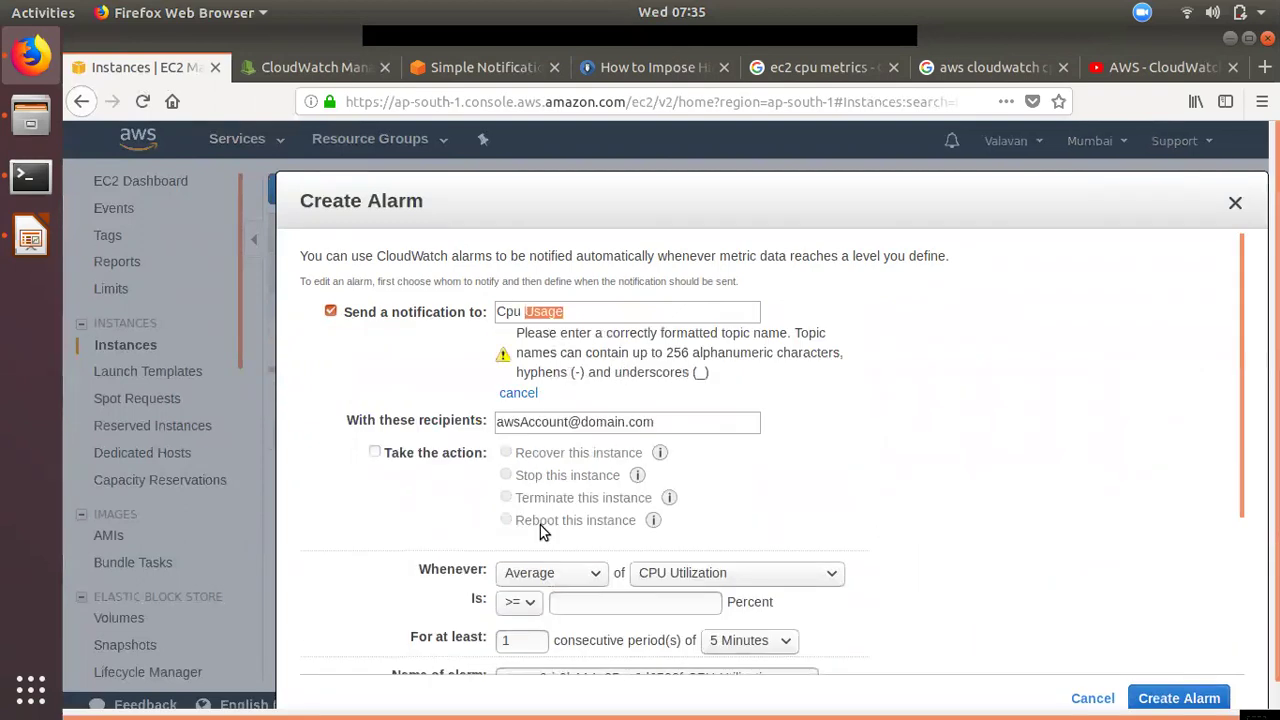
pyautogui.press('BackSpace')
pyautogui.click(490, 396)
pyautogui.click(530, 338)
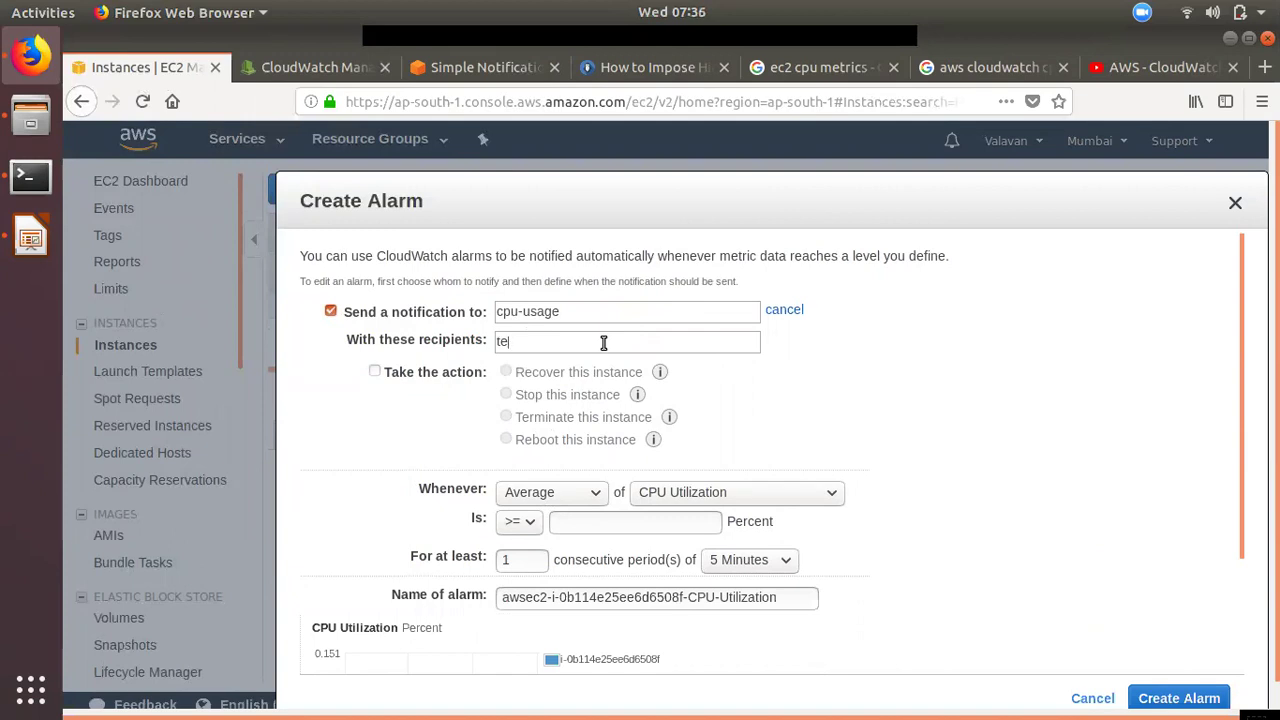
pyautogui.write('tech')
# Set the alarm to trigger when average CPU Utilization is >= 70 percent for at least 1 consecutive period of 5 Minutes
pyautogui.scroll(-2, 735, 392)
pyautogui.click(735, 392)
pyautogui.click(648, 404)
pyautogui.click(697, 404)
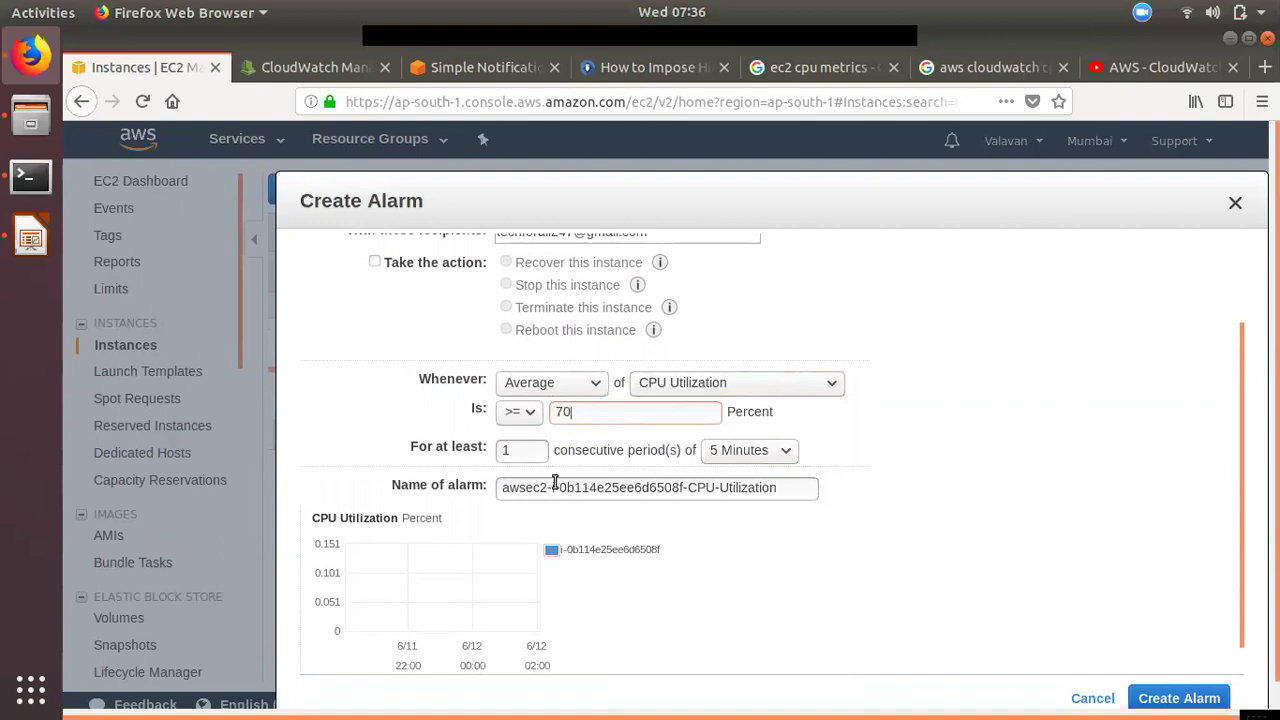
pyautogui.scroll(-1, 555, 483)
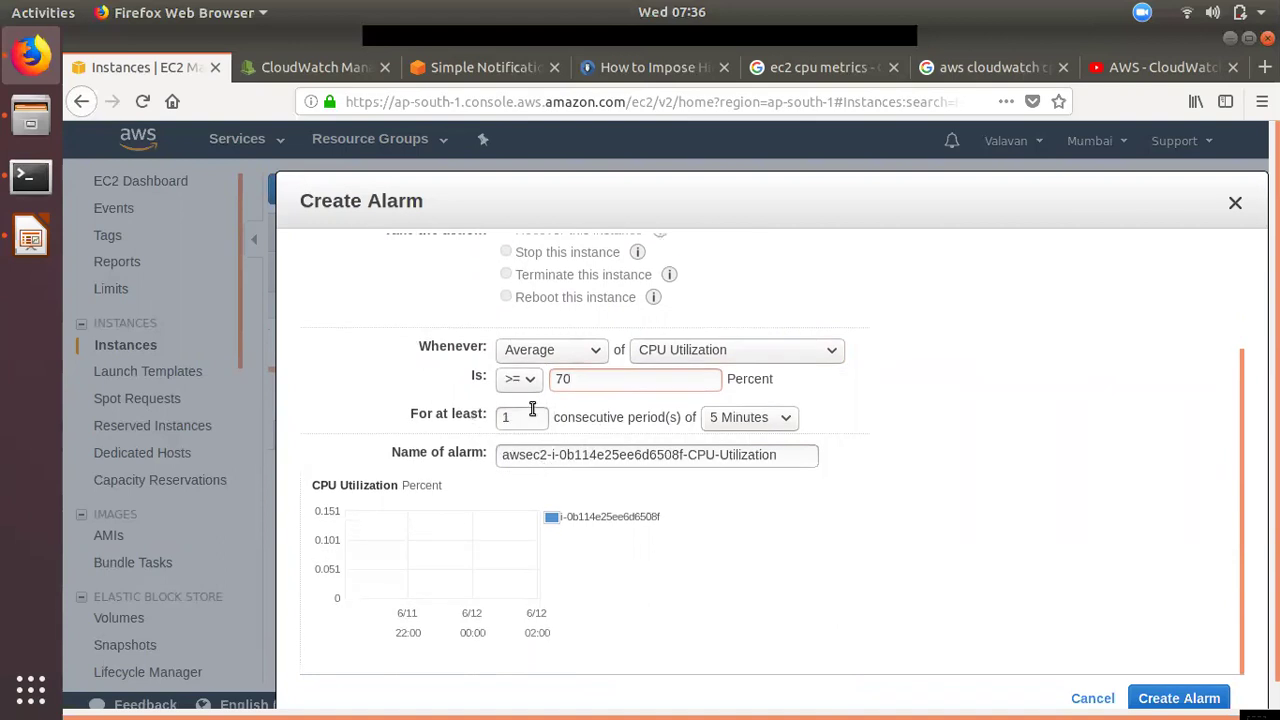
pyautogui.click(745, 425)
pyautogui.click(743, 425)
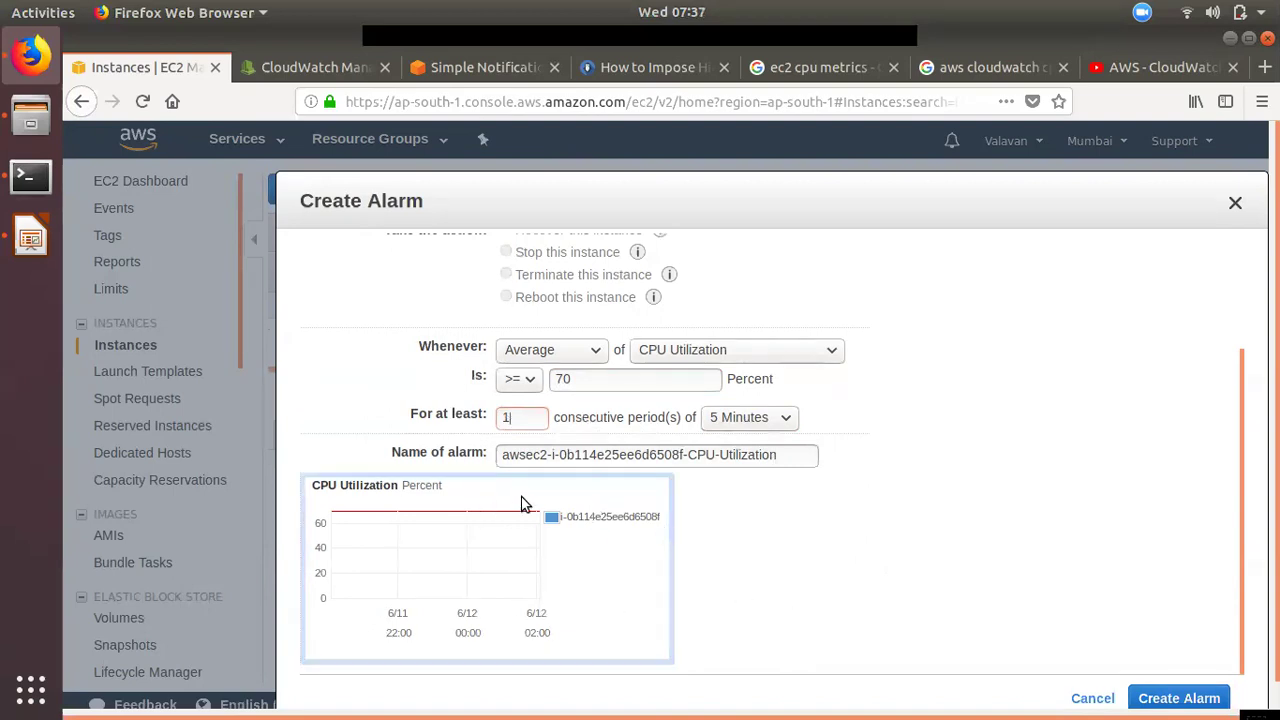
pyautogui.moveTo(514, 418); pyautogui.dragTo(461, 414)
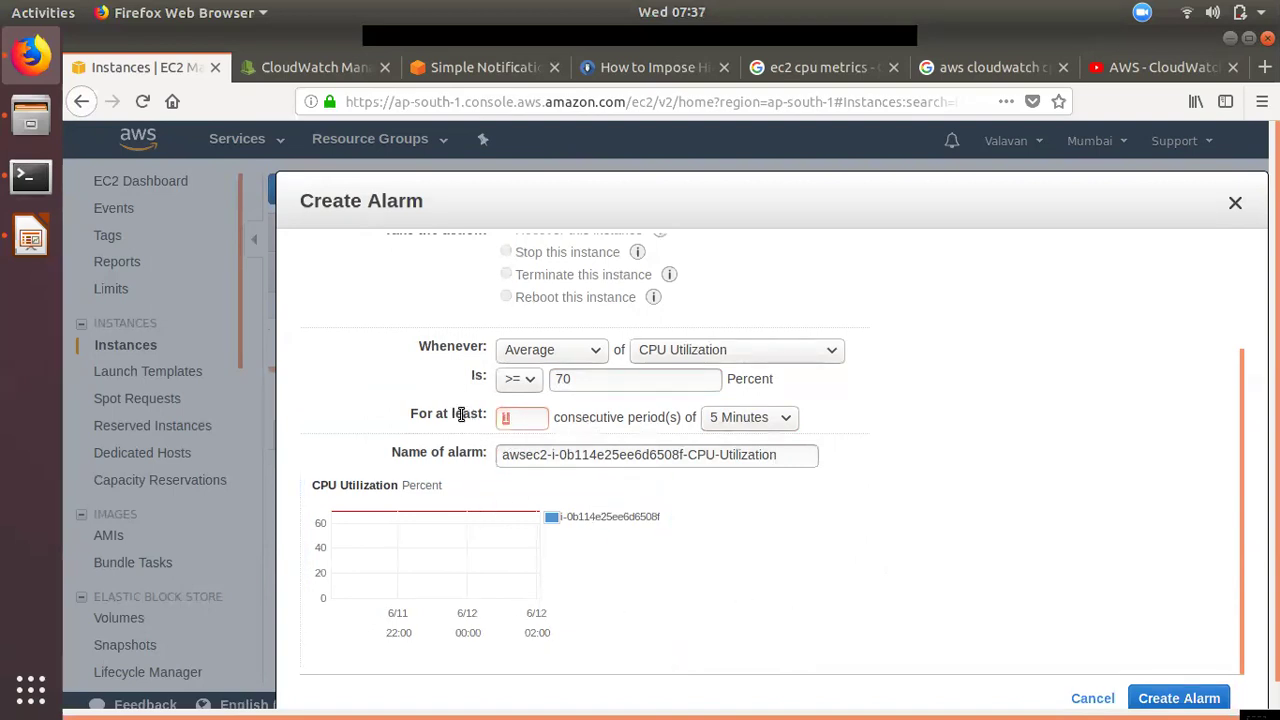
pyautogui.doubleClick(527, 418)
pyautogui.scroll(-1, 439, 488)
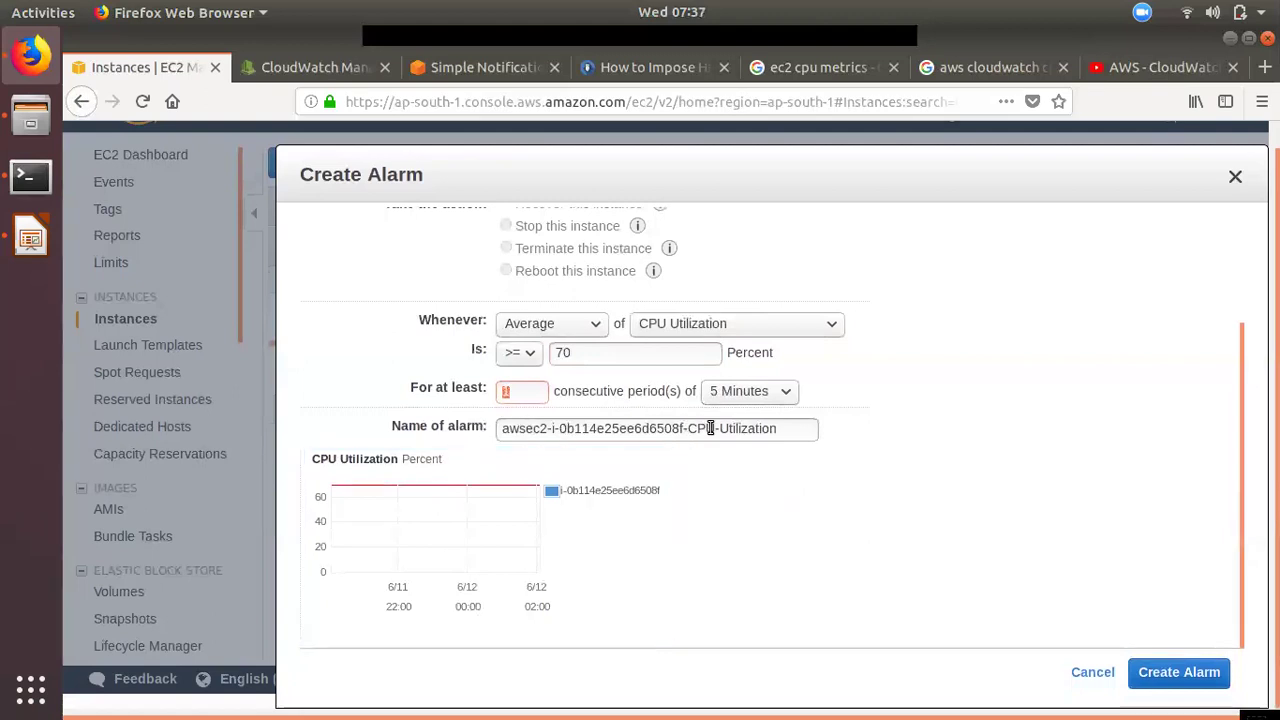
# Rename the alarm to web-server-CPU-Utilization
pyautogui.moveTo(684, 429); pyautogui.dragTo(778, 429)
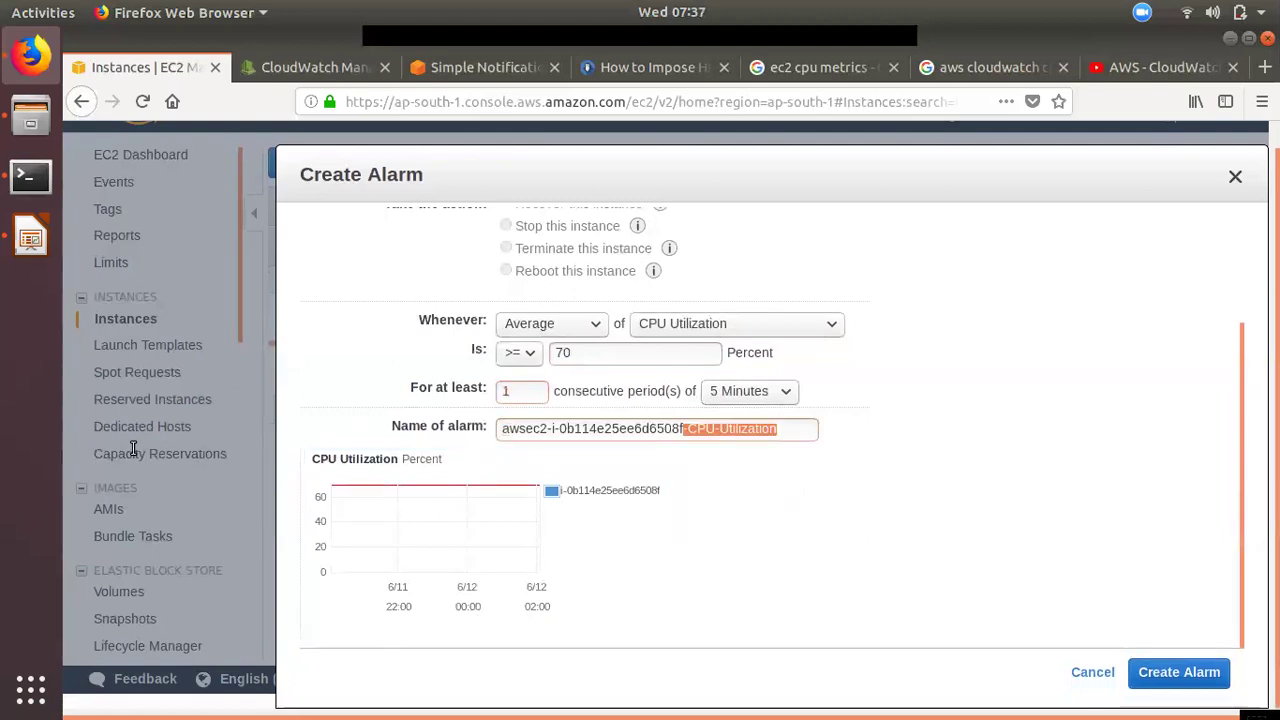
pyautogui.click(608, 421)
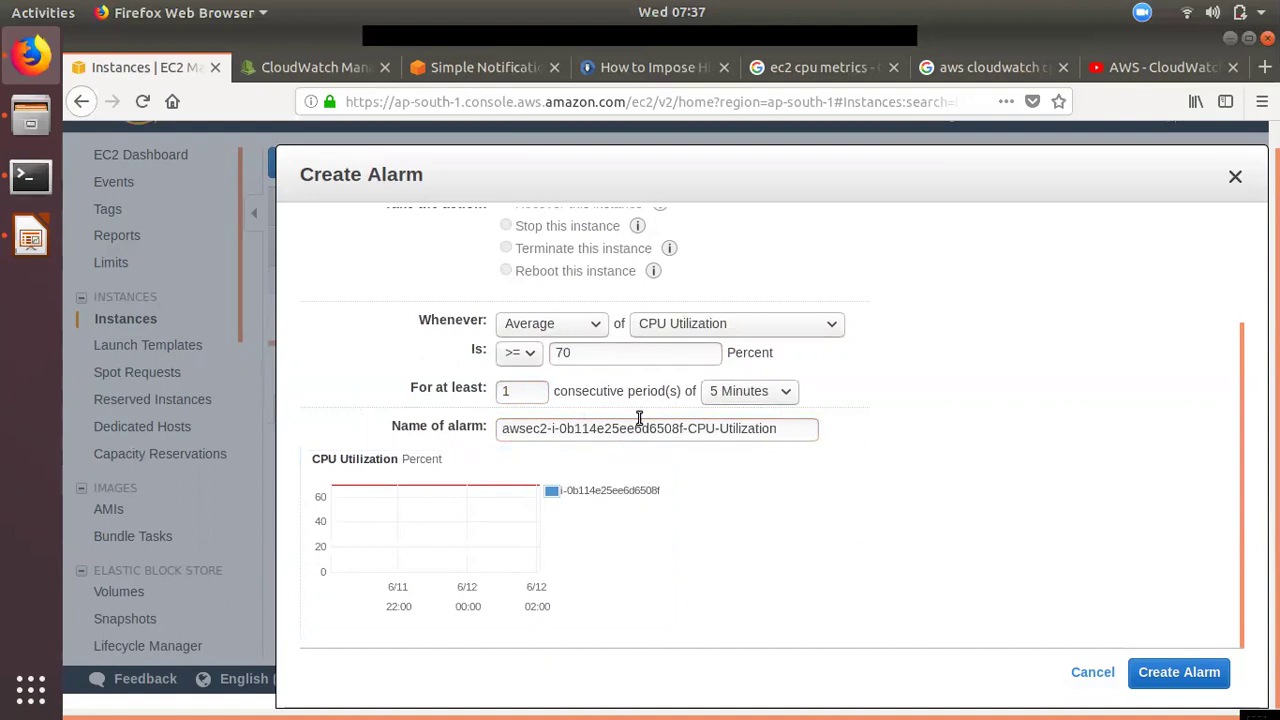
pyautogui.moveTo(672, 428); pyautogui.dragTo(461, 427)
pyautogui.press('BackSpace')
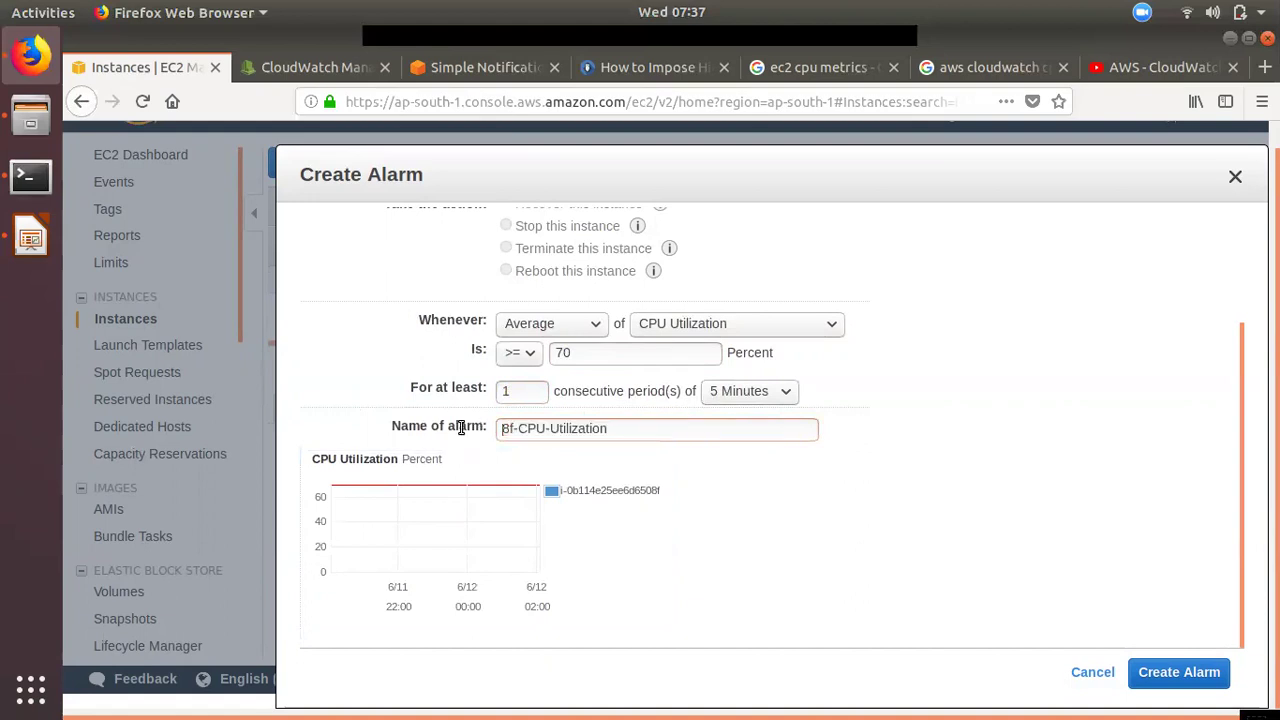
pyautogui.write('web-server')
pyautogui.press('Delete')
pyautogui.press('Delete')
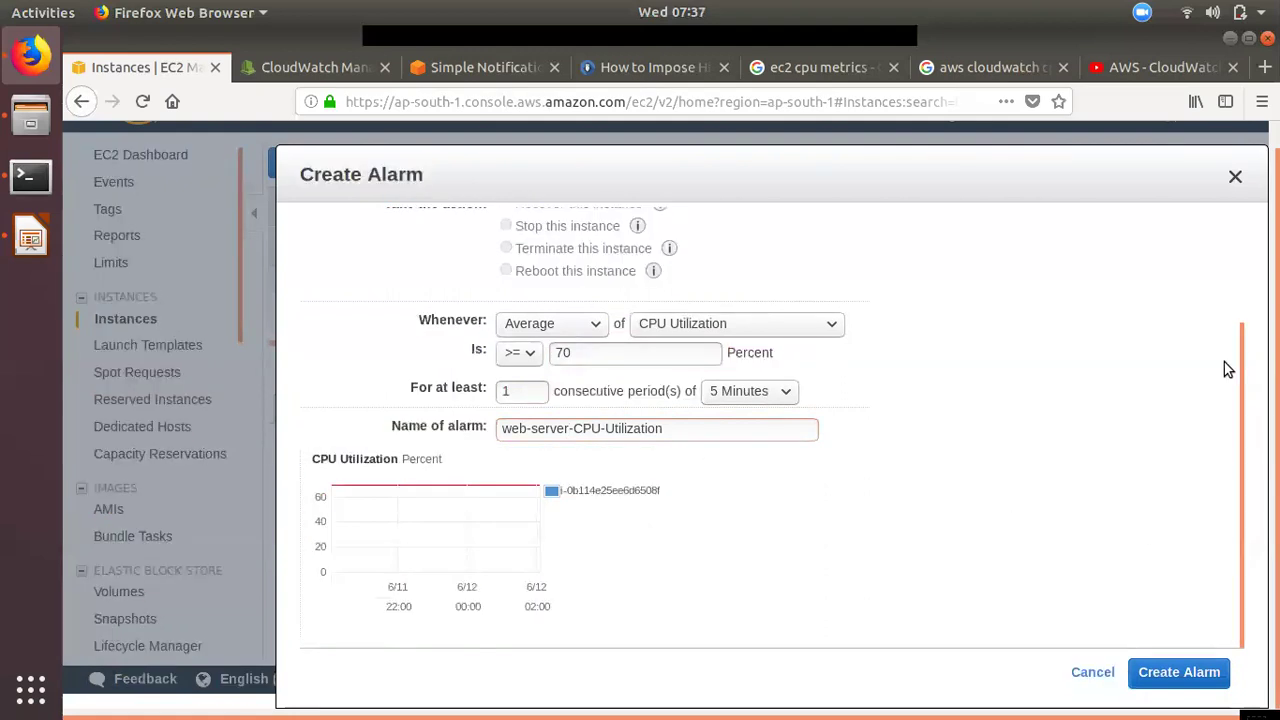
# Review the alarm's notification settings and the optional instance actions, leaving Take the action disabled
pyautogui.moveTo(1237, 372); pyautogui.dragTo(1237, 263)
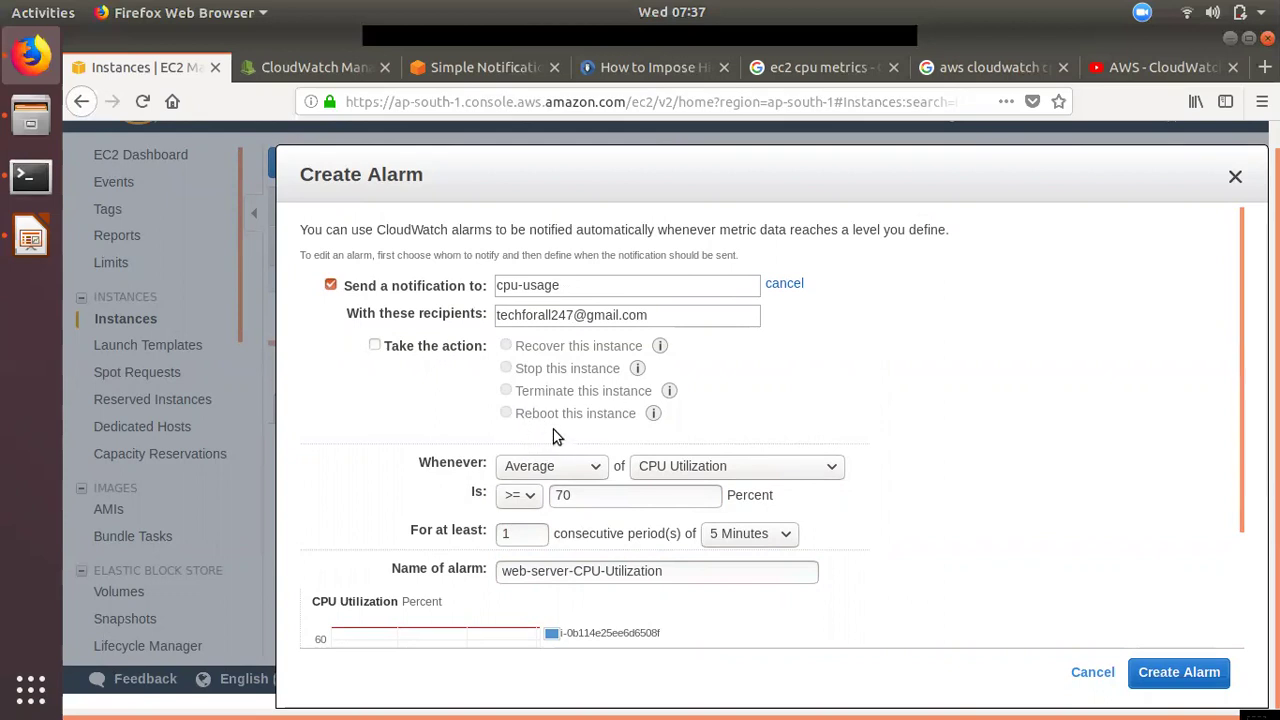
pyautogui.click(374, 346)
pyautogui.click(374, 346)
# Create the alarm with the entered settings and close the confirmation
pyautogui.scroll(-1, 632, 523)
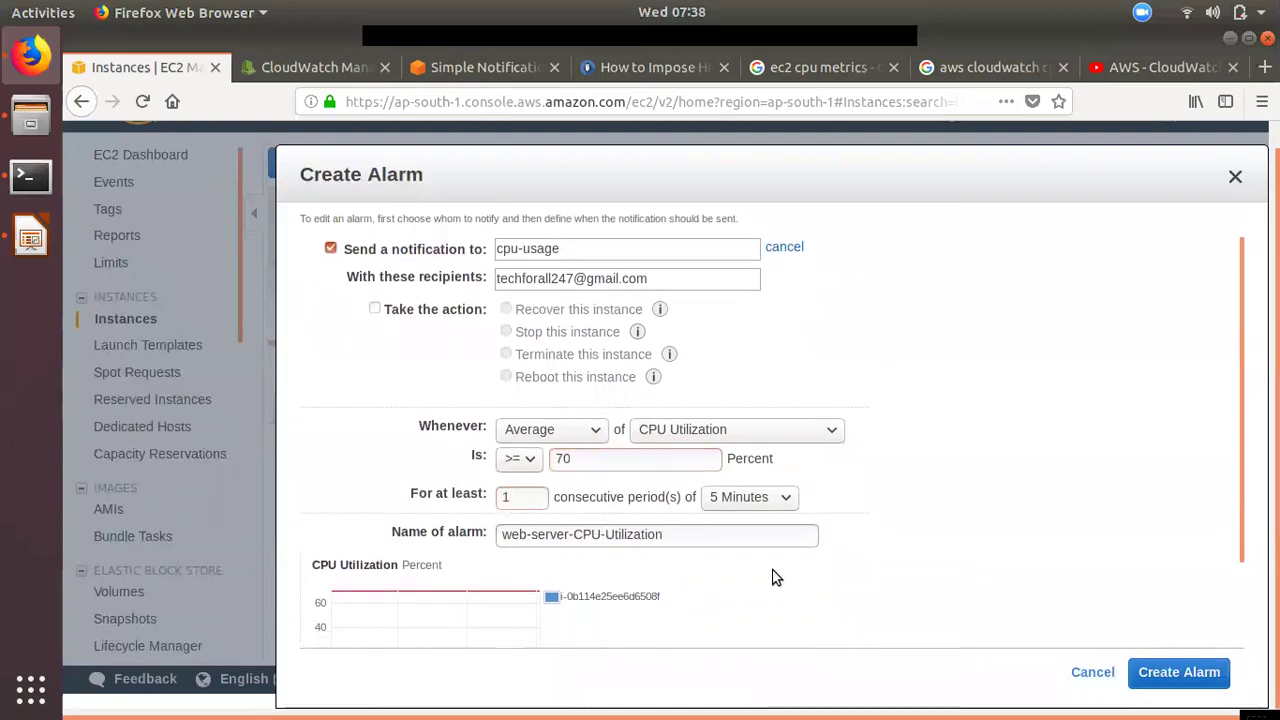
pyautogui.scroll(-3, 772, 577)
pyautogui.click(1183, 676)
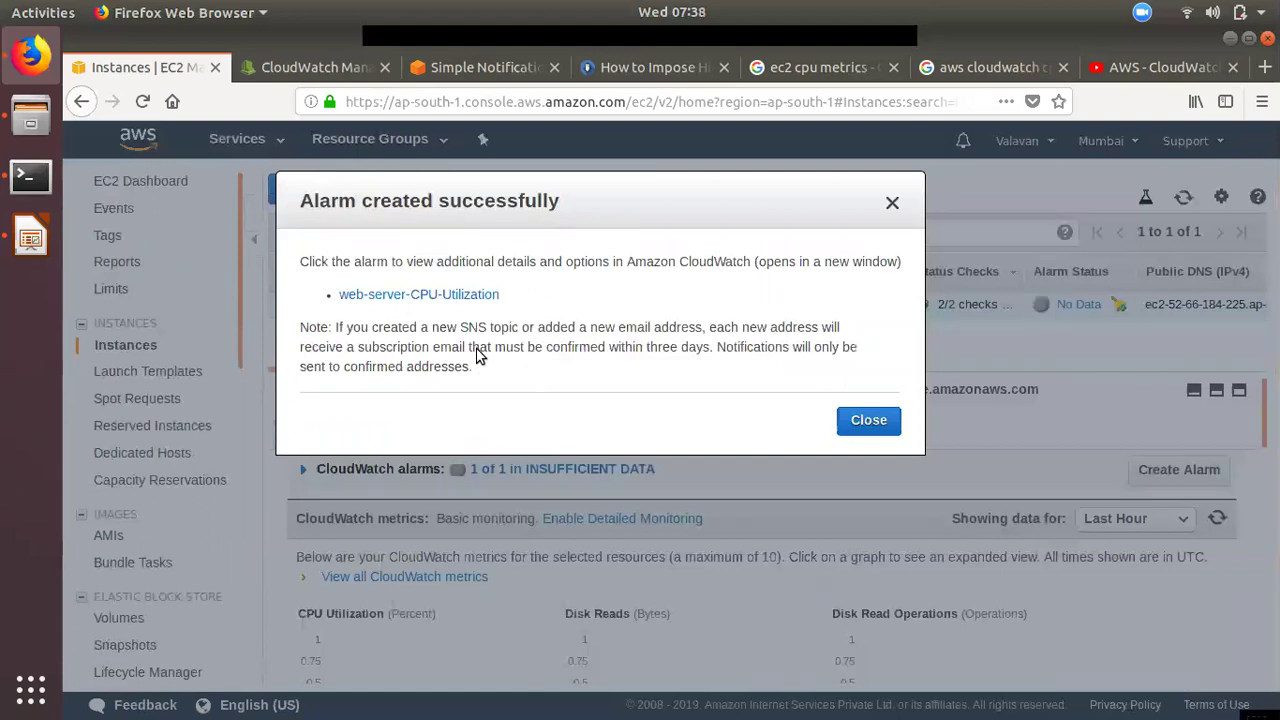
pyautogui.click(868, 421)
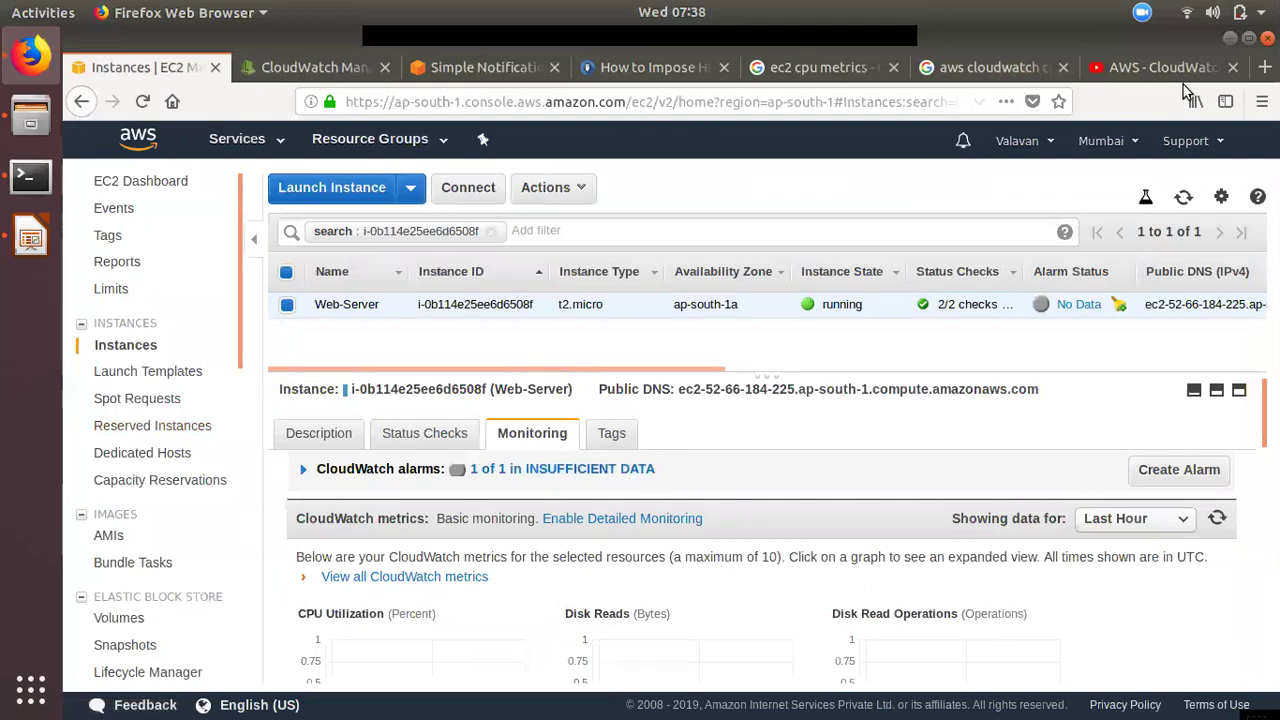
# Open gmail.com and confirm the cpu-usage topic subscription from the AWS Notifications e-mail
pyautogui.click(1012, 70)
pyautogui.click(843, 104)
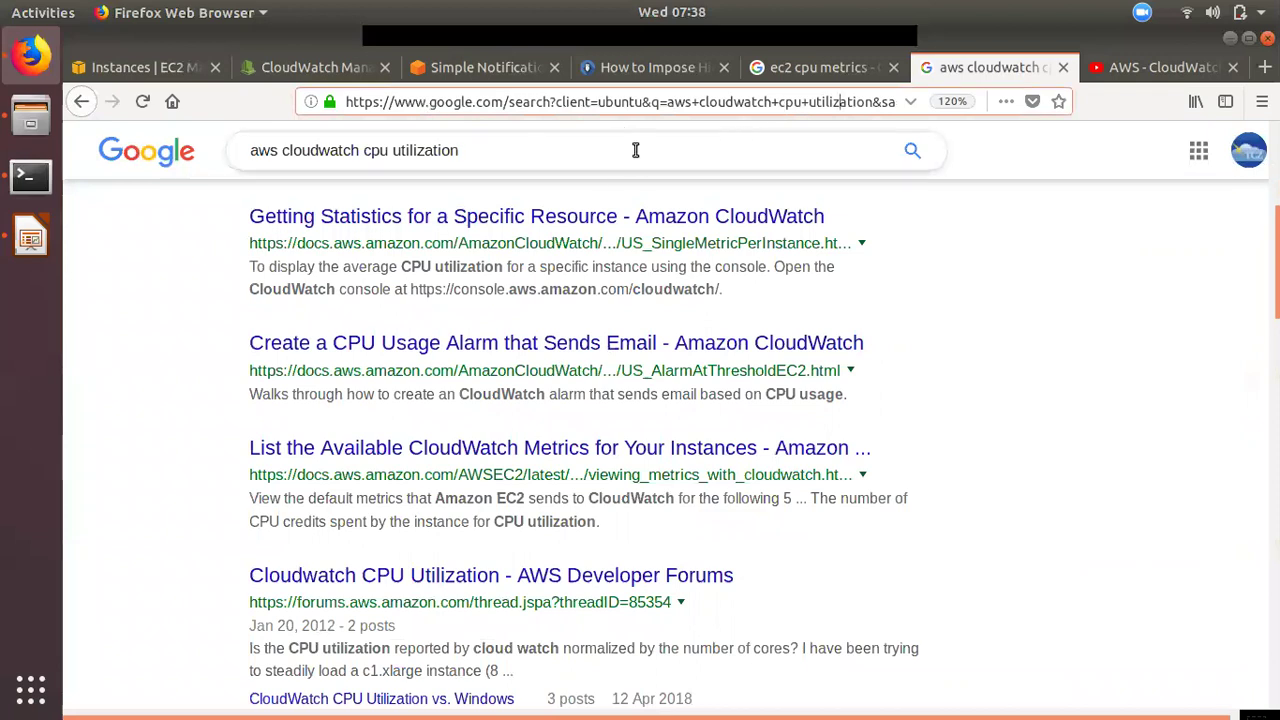
pyautogui.hotkey('ctrl', 'a')
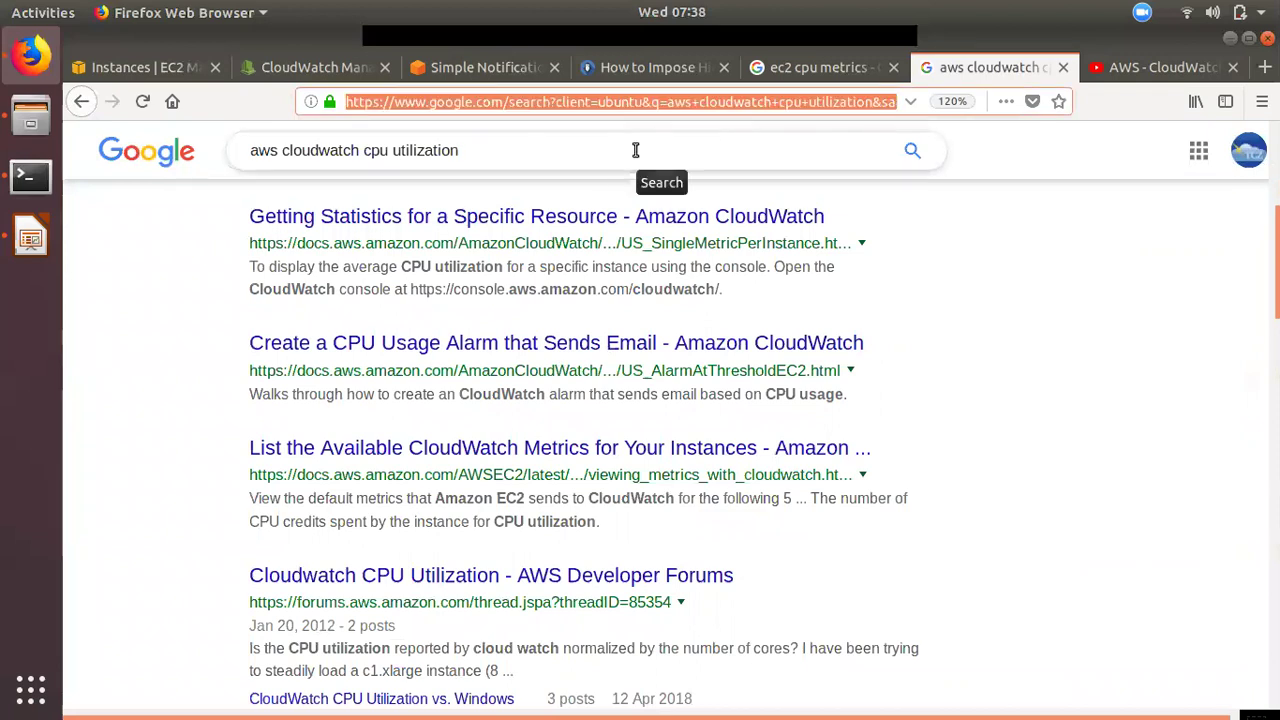
pyautogui.write('gn')
pyautogui.press('BackSpace')
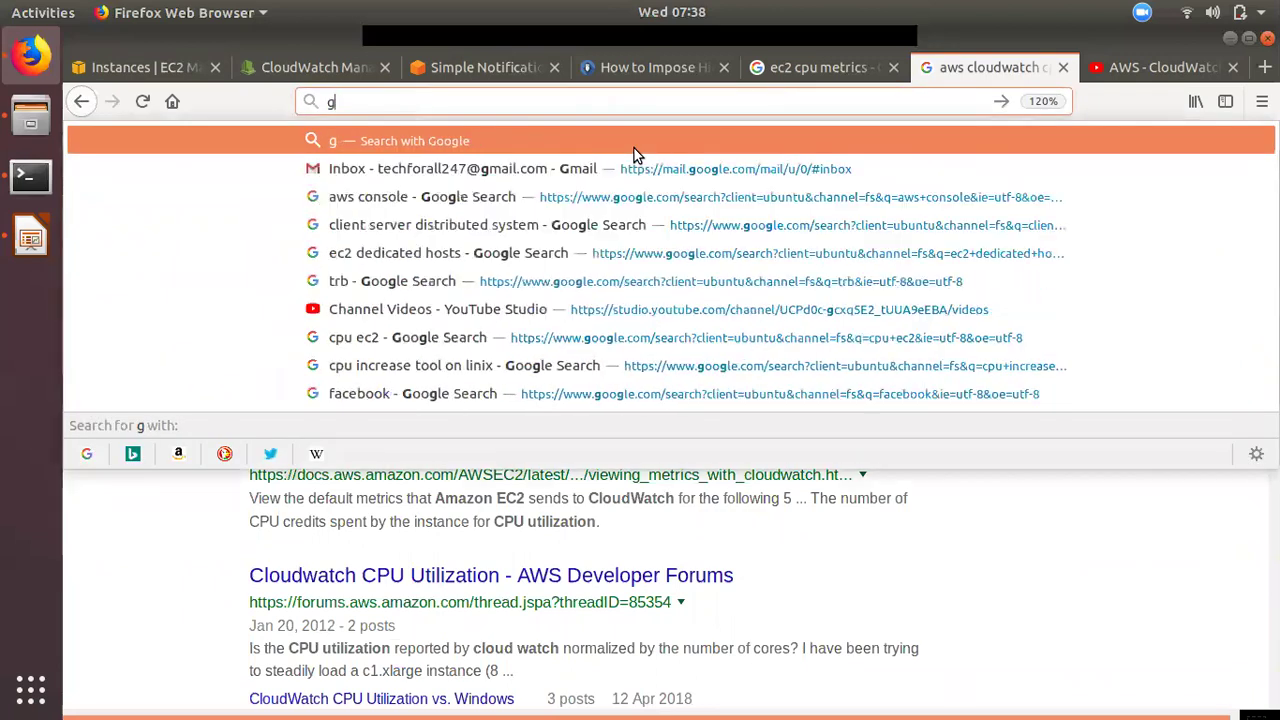
pyautogui.write('mai')
pyautogui.press('BackSpace')
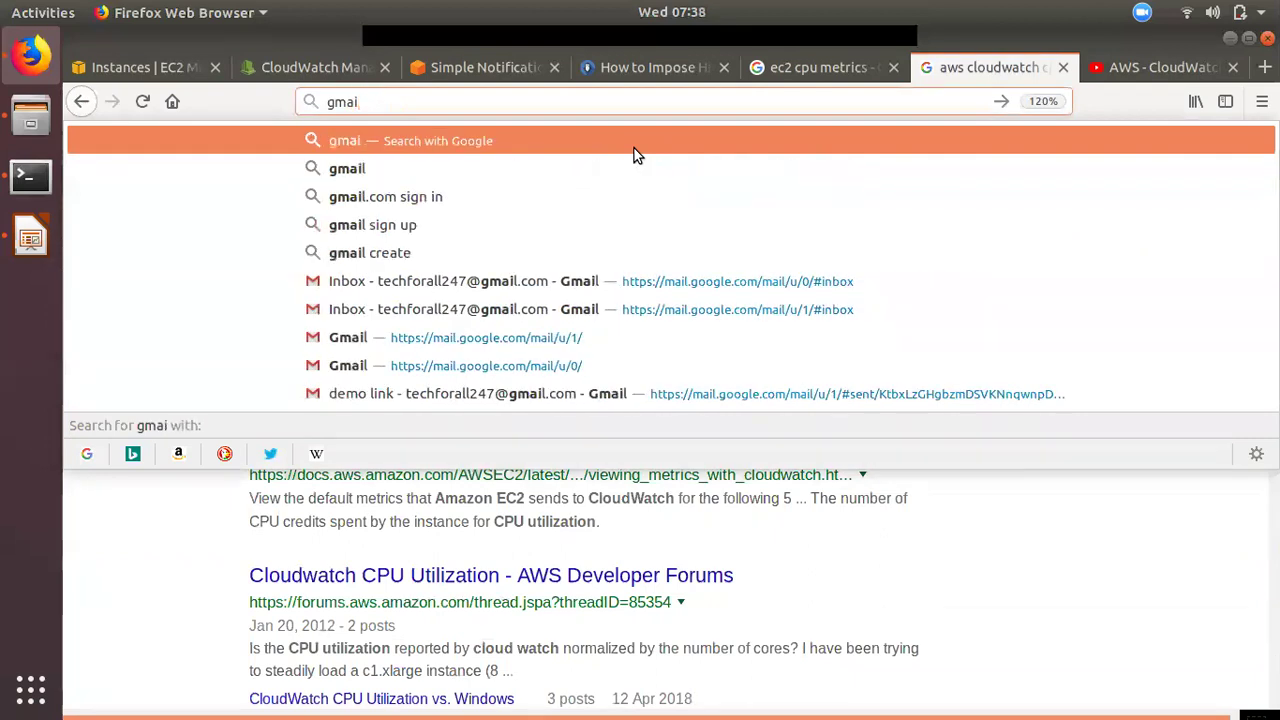
pyautogui.write('l.com/')
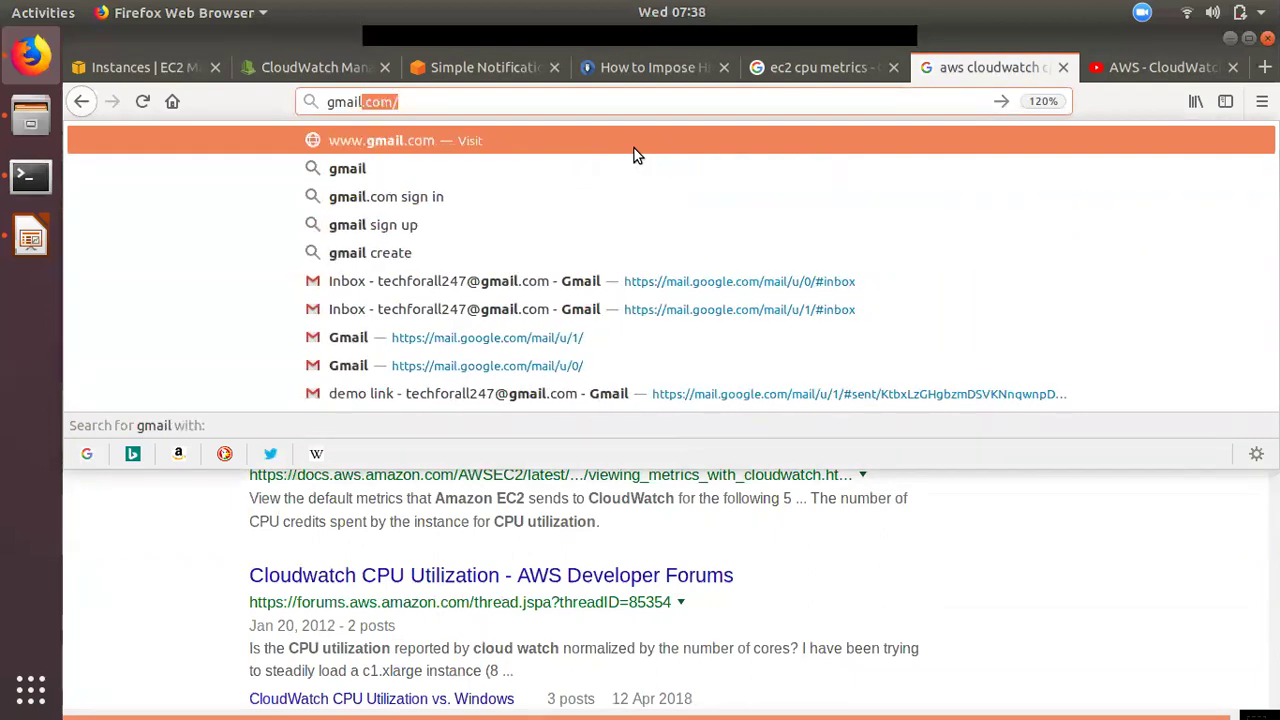
pyautogui.press('Return')
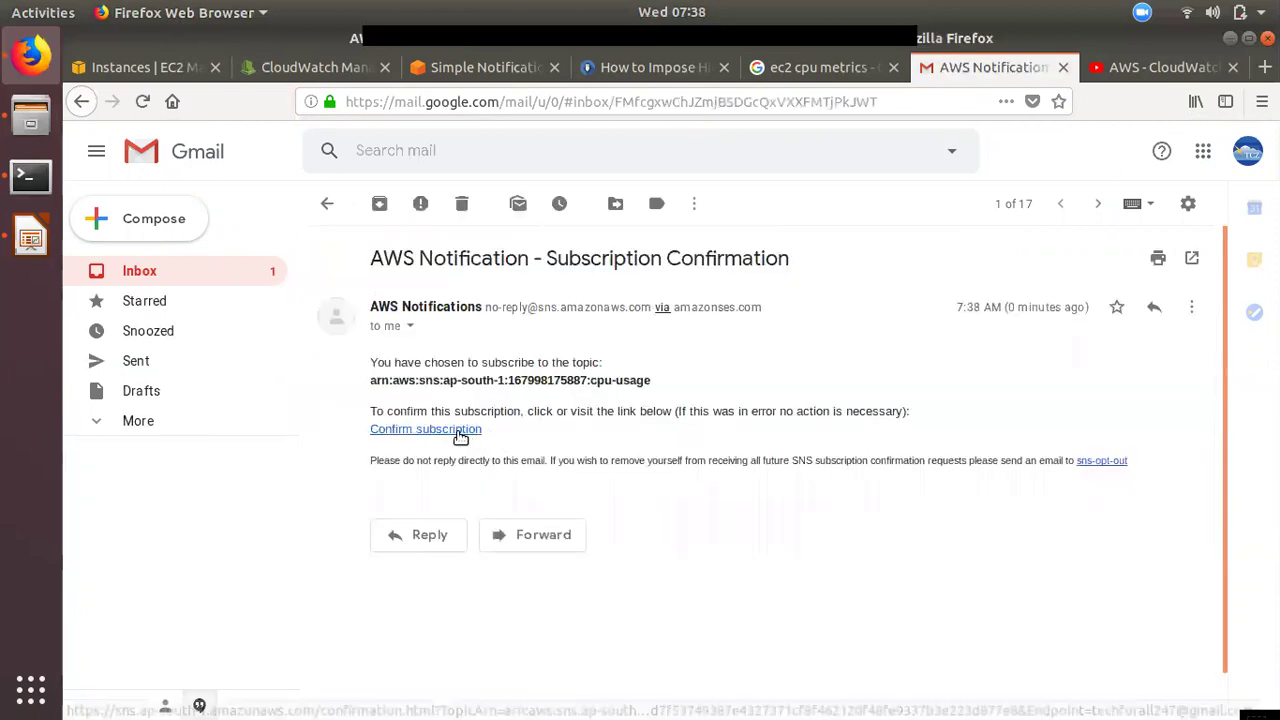
pyautogui.click(490, 432)
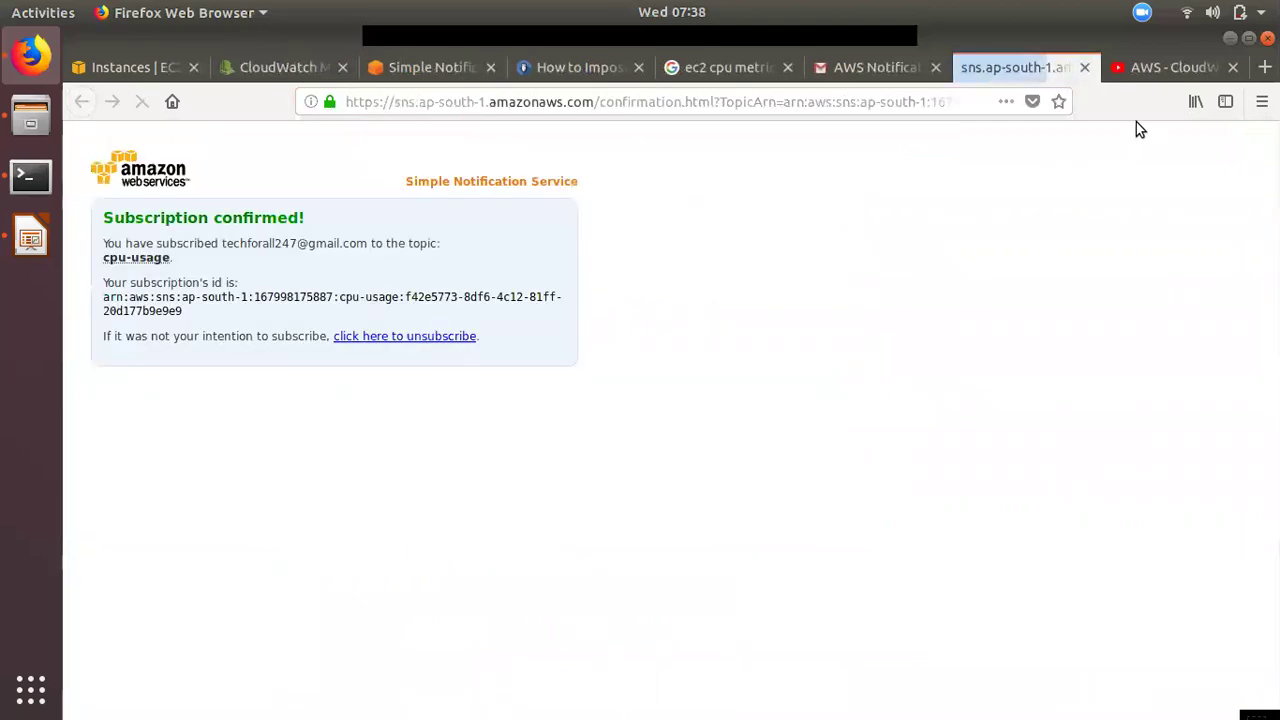
# Refresh the Web-Server instance's status and metrics in the EC2 console, and review the settings of its web-server-CPU-Utilization alarm
pyautogui.click(140, 67)
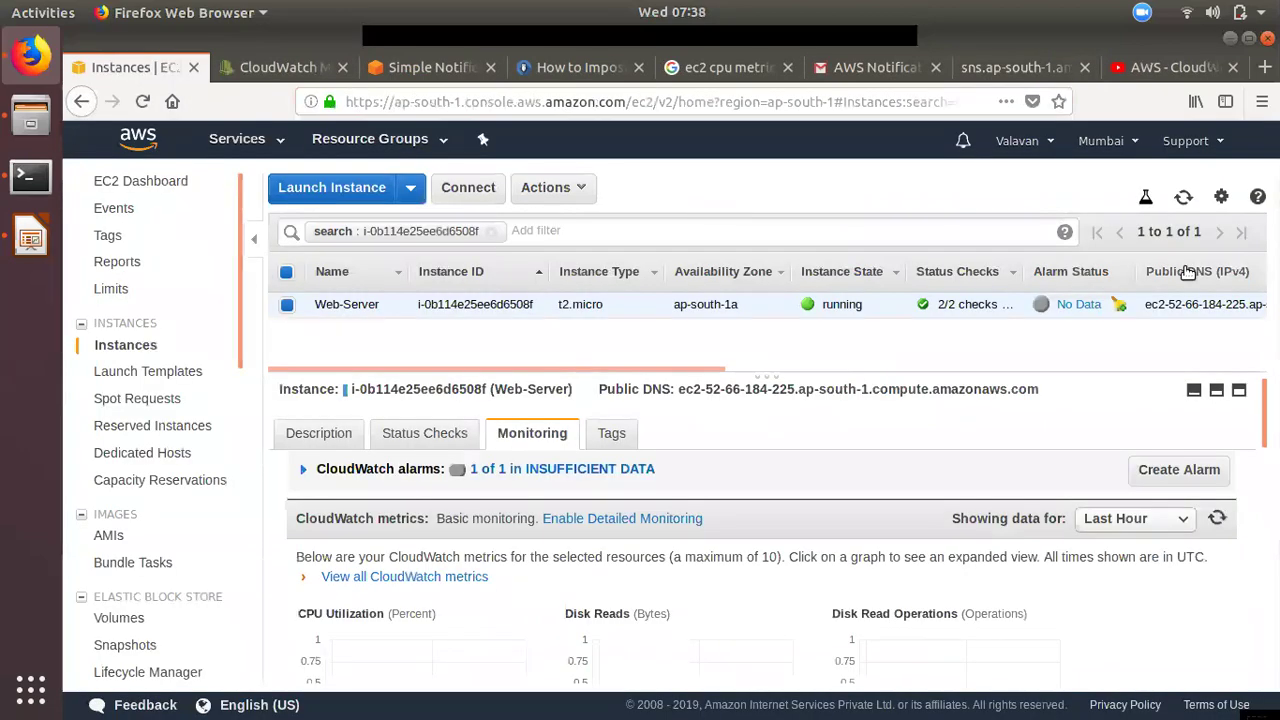
pyautogui.click(1184, 195)
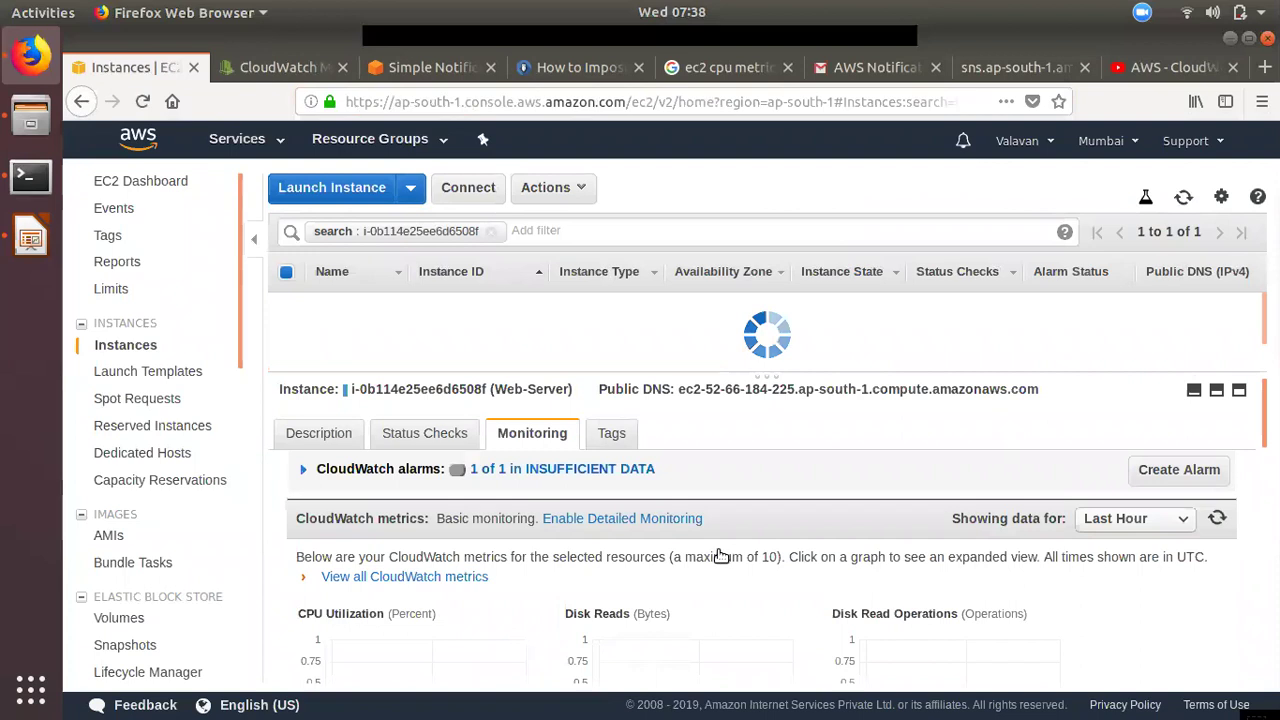
pyautogui.click(1217, 518)
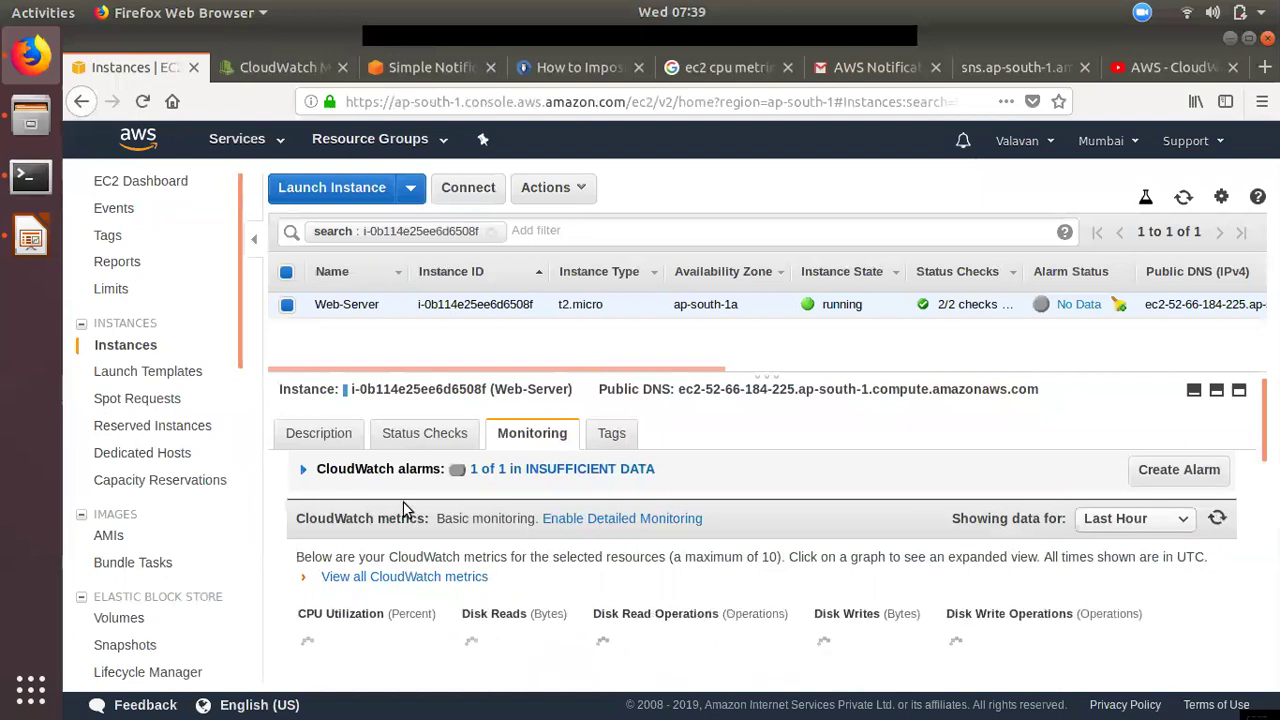
pyautogui.click(305, 470)
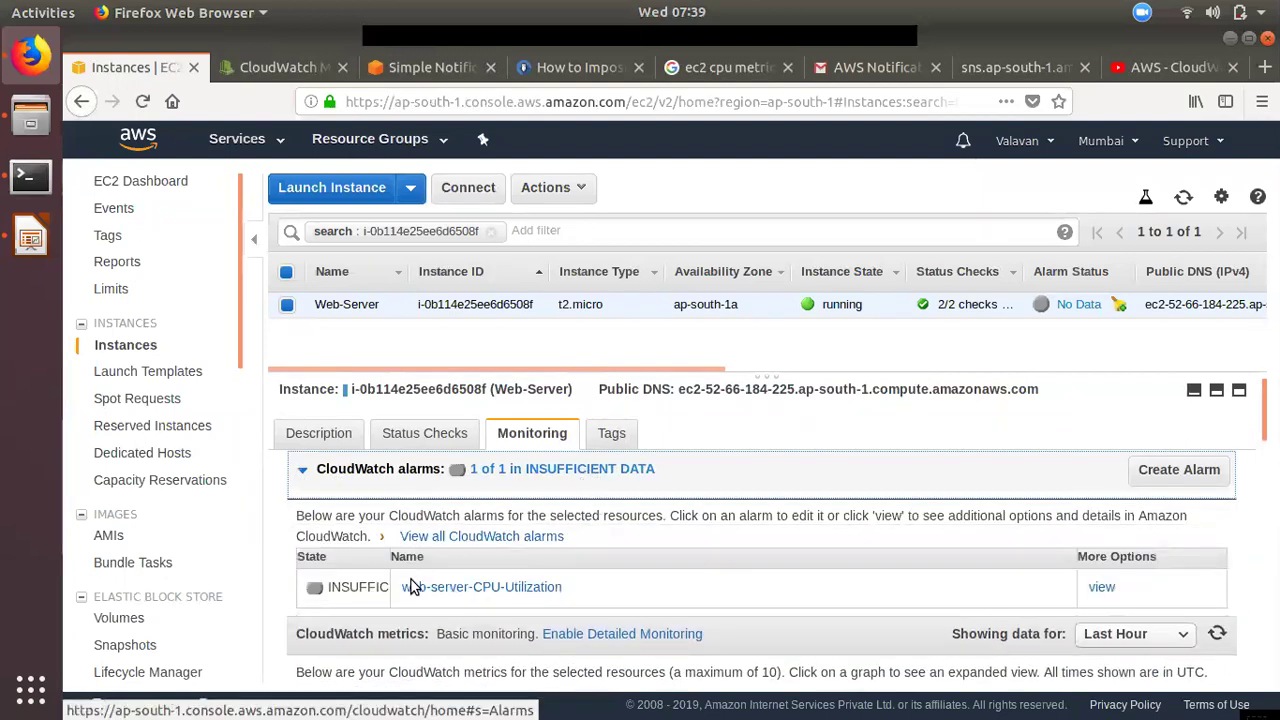
pyautogui.click(460, 588)
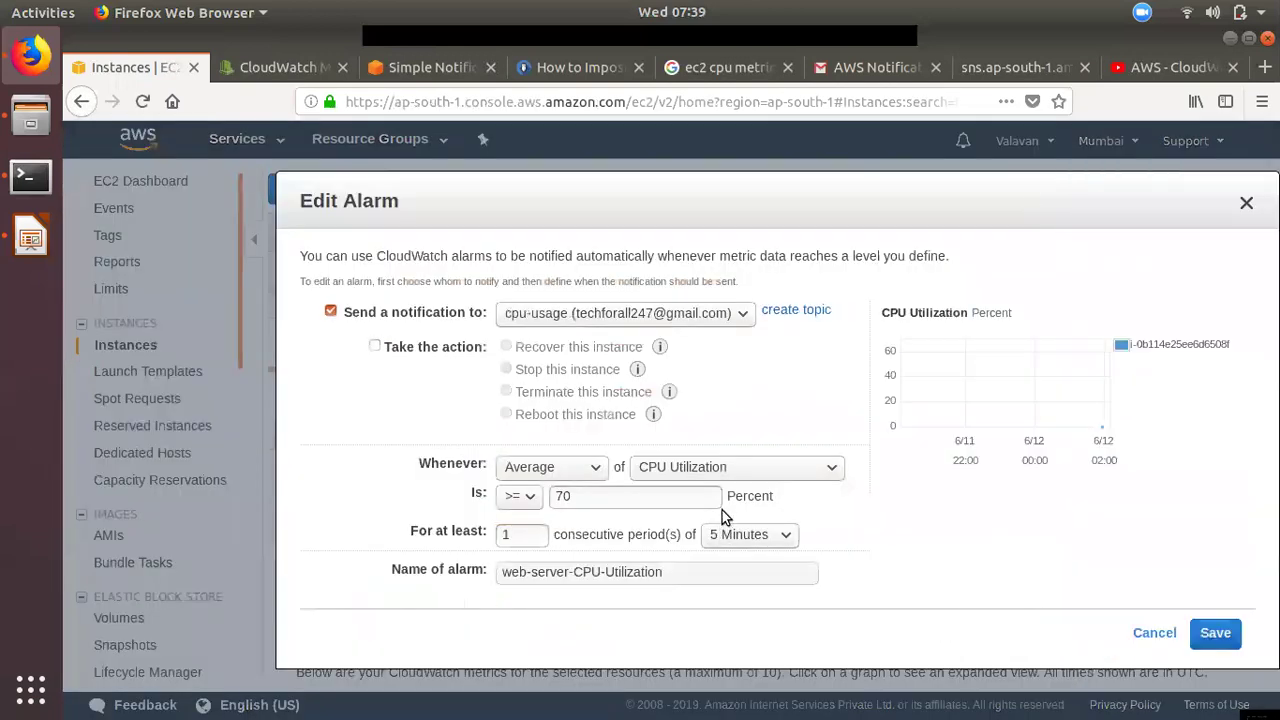
pyautogui.click(1155, 633)
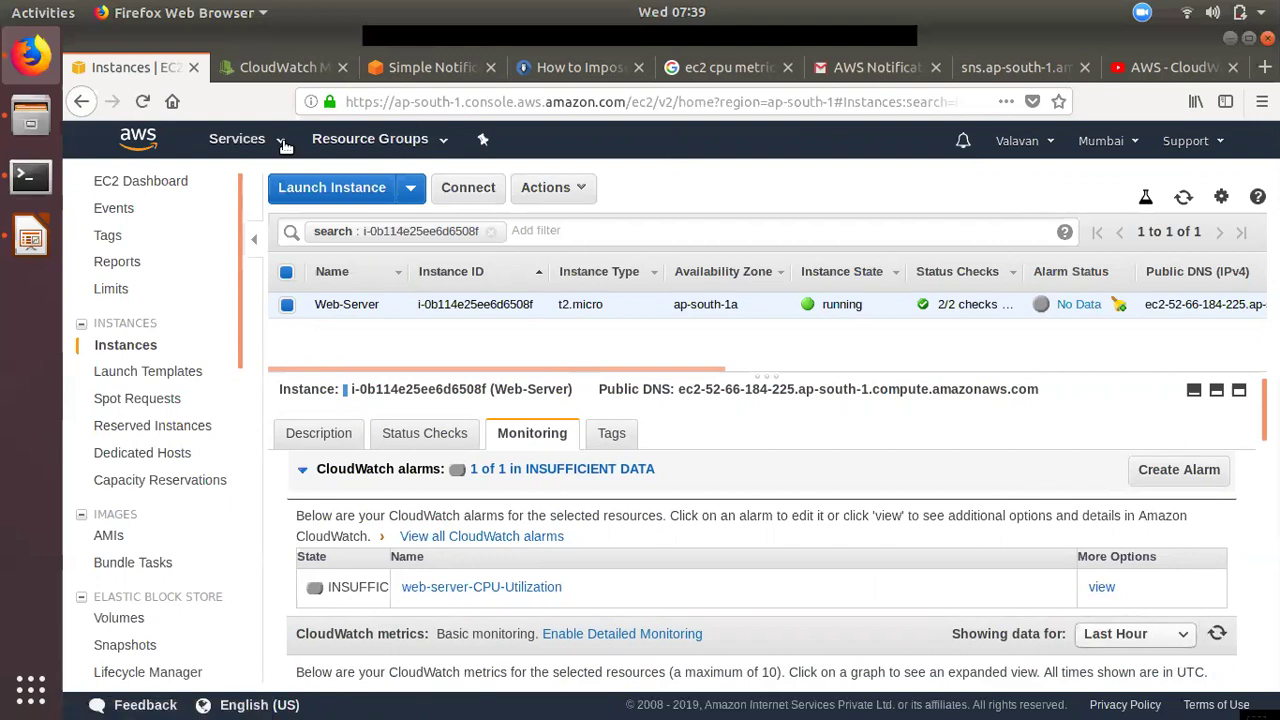
# Check the alarm in the CloudWatch console by viewing the INSUFFICIENT alarms, refreshing the list and filtering to the OK state
pyautogui.click(280, 67)
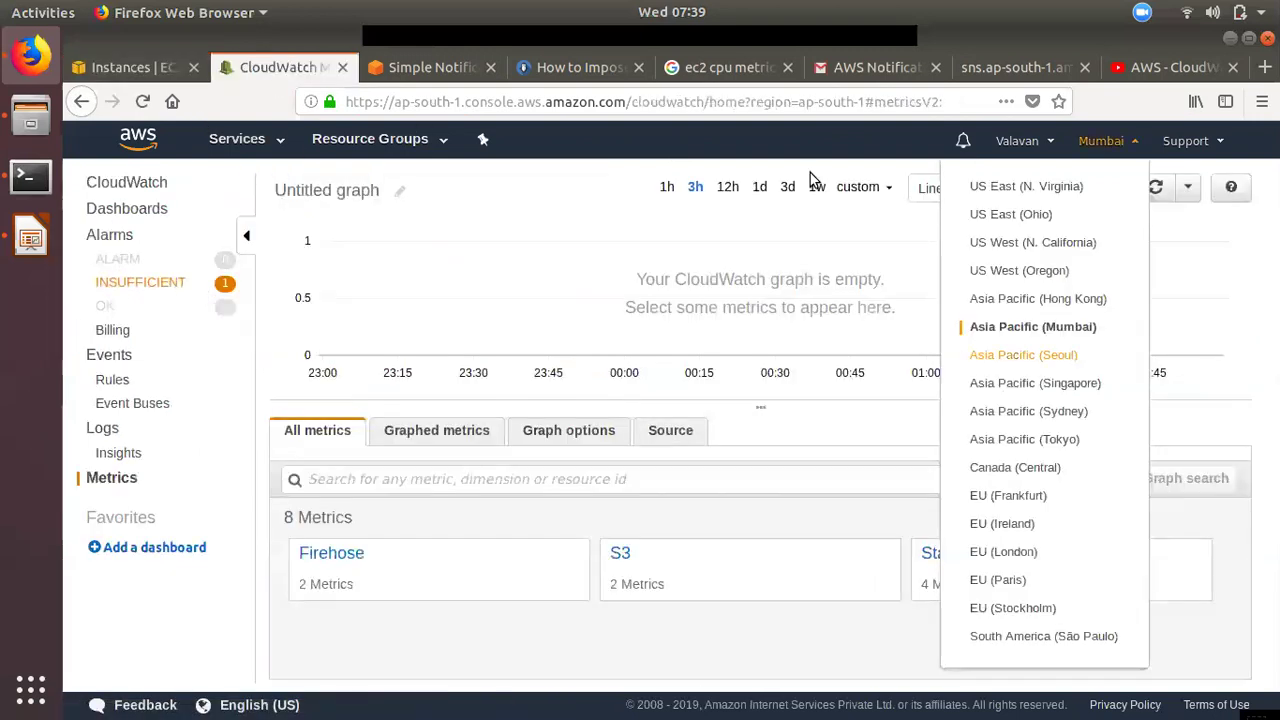
pyautogui.click(793, 286)
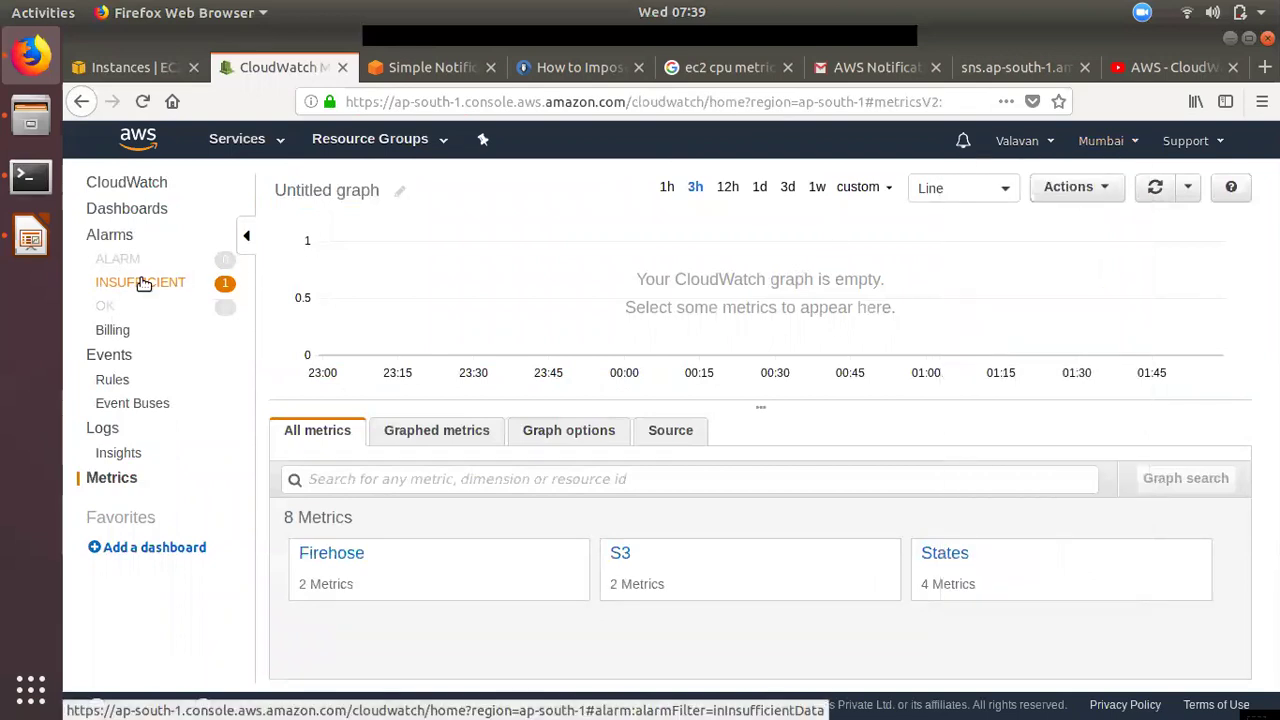
pyautogui.click(125, 67)
pyautogui.click(212, 67)
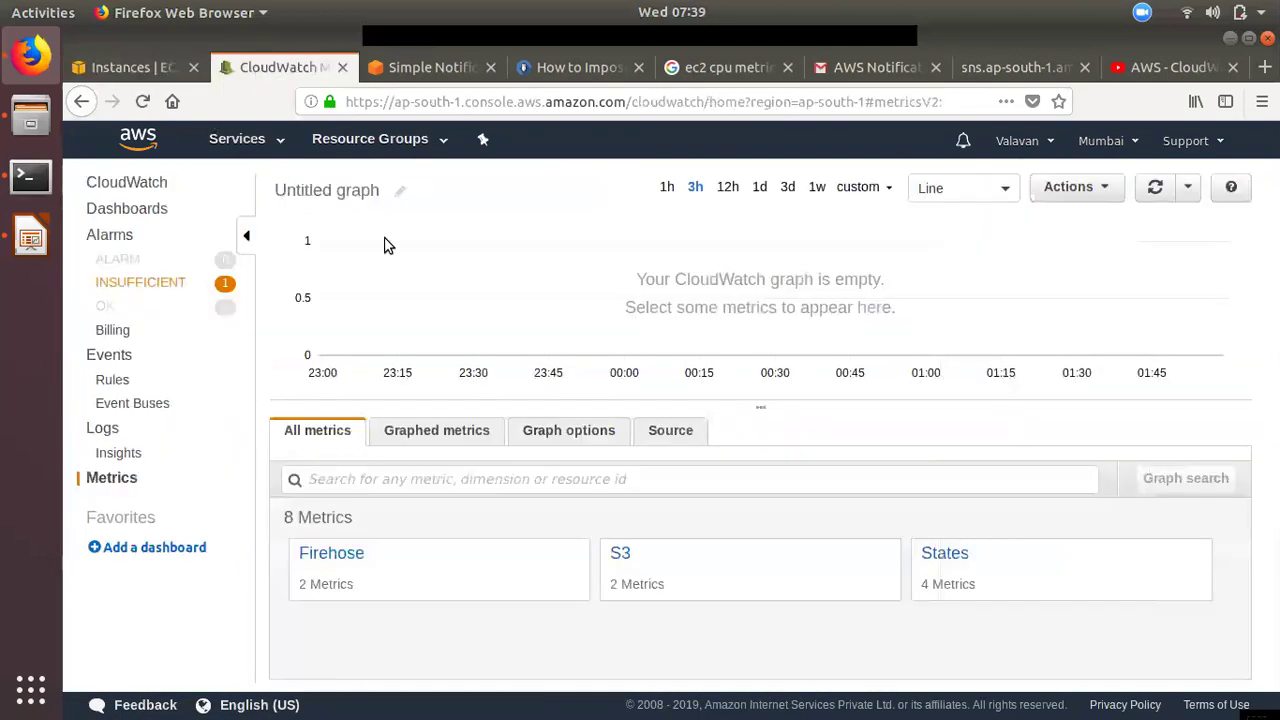
pyautogui.click(149, 284)
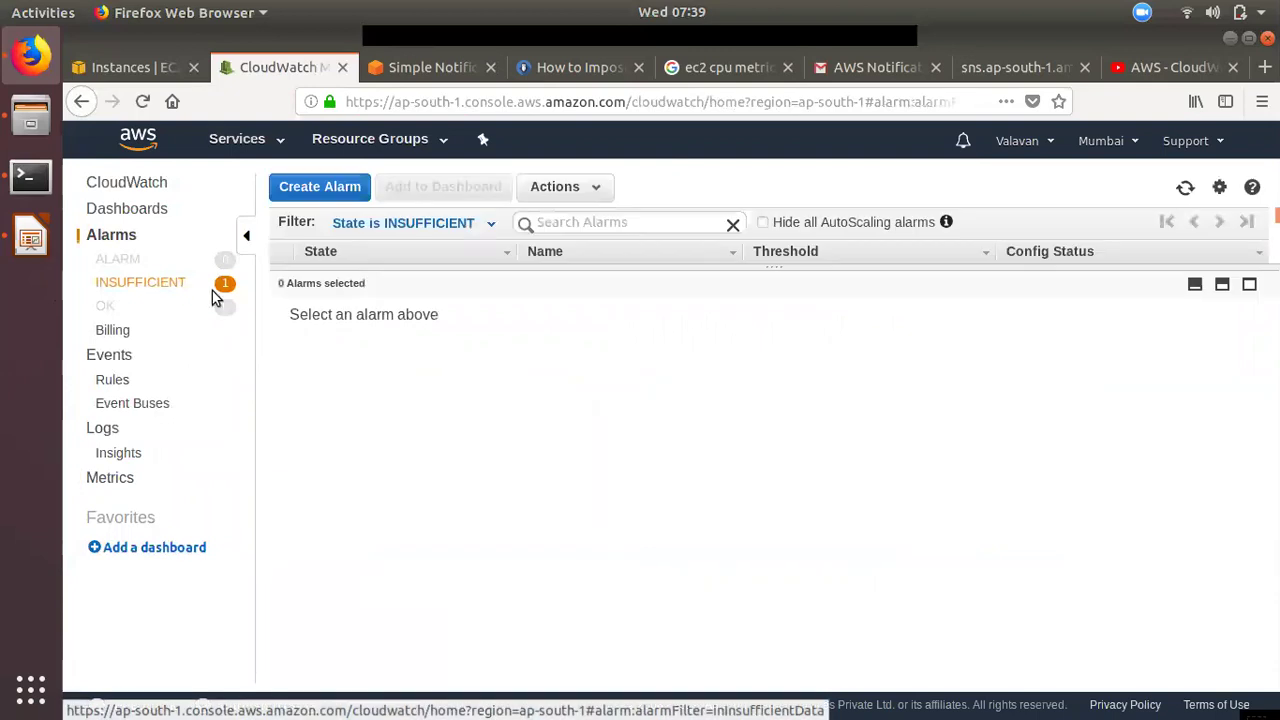
pyautogui.moveTo(366, 266); pyautogui.dragTo(348, 366)
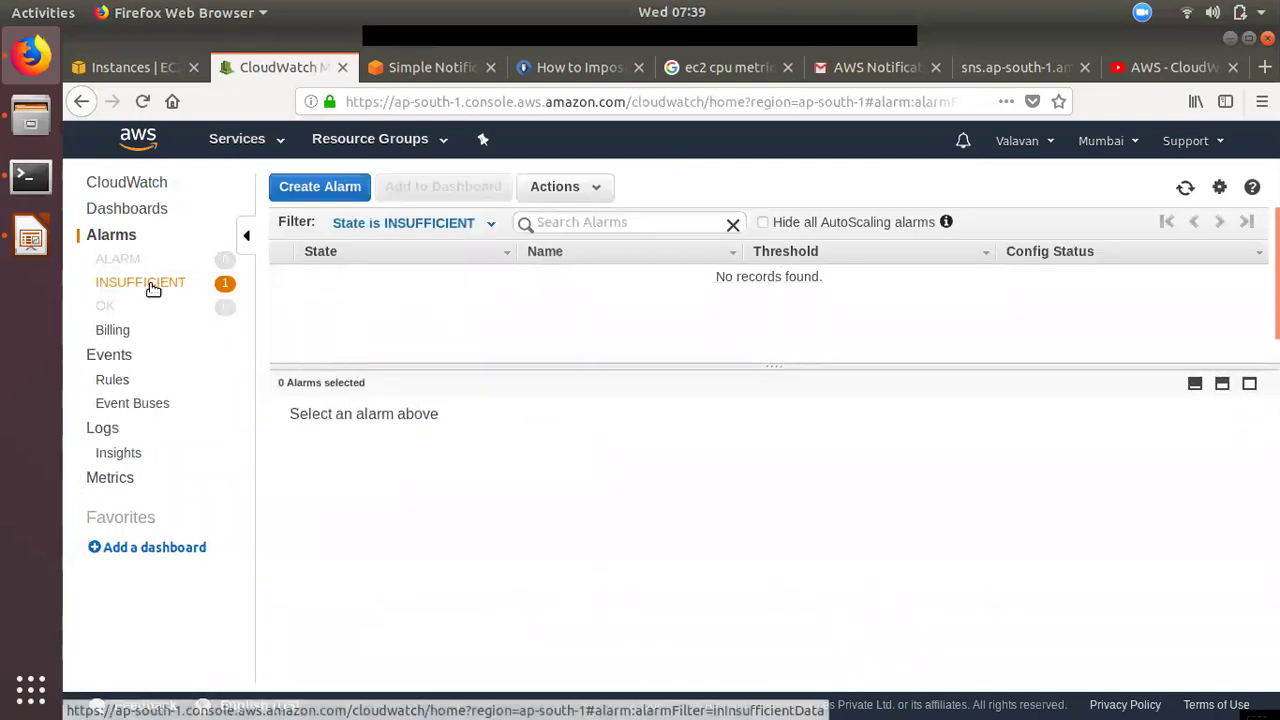
pyautogui.click(1186, 189)
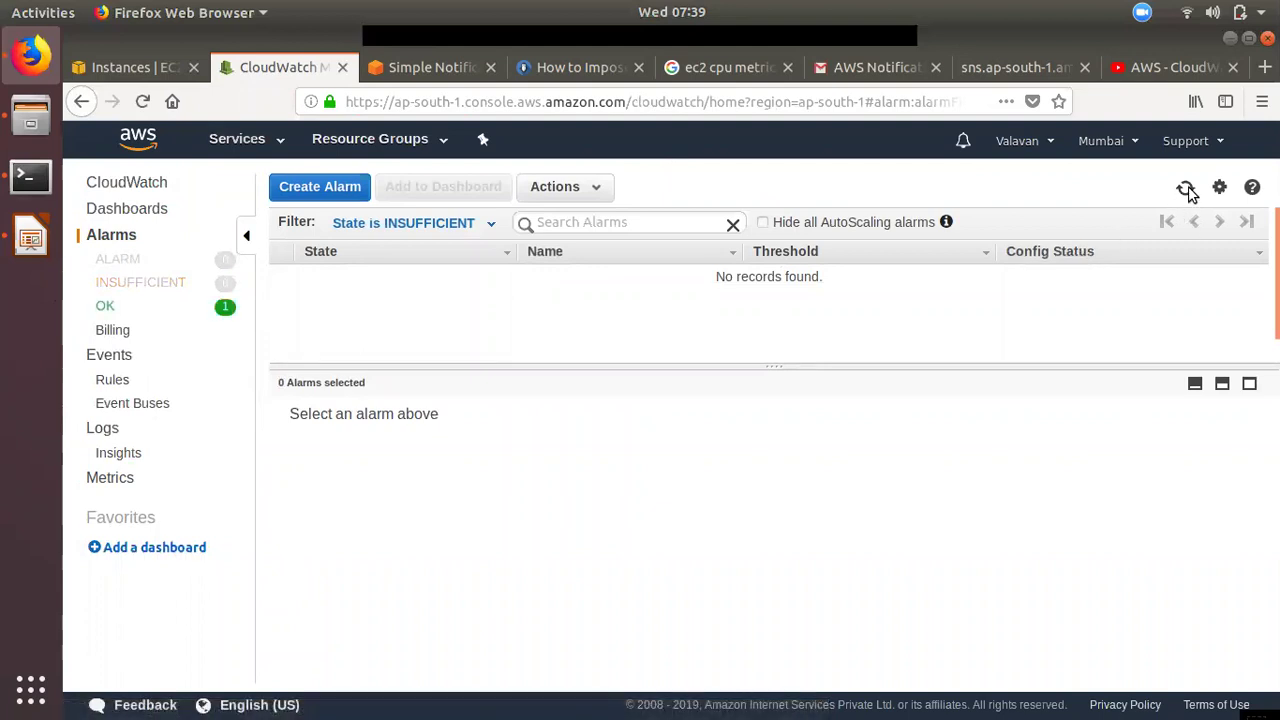
pyautogui.click(108, 306)
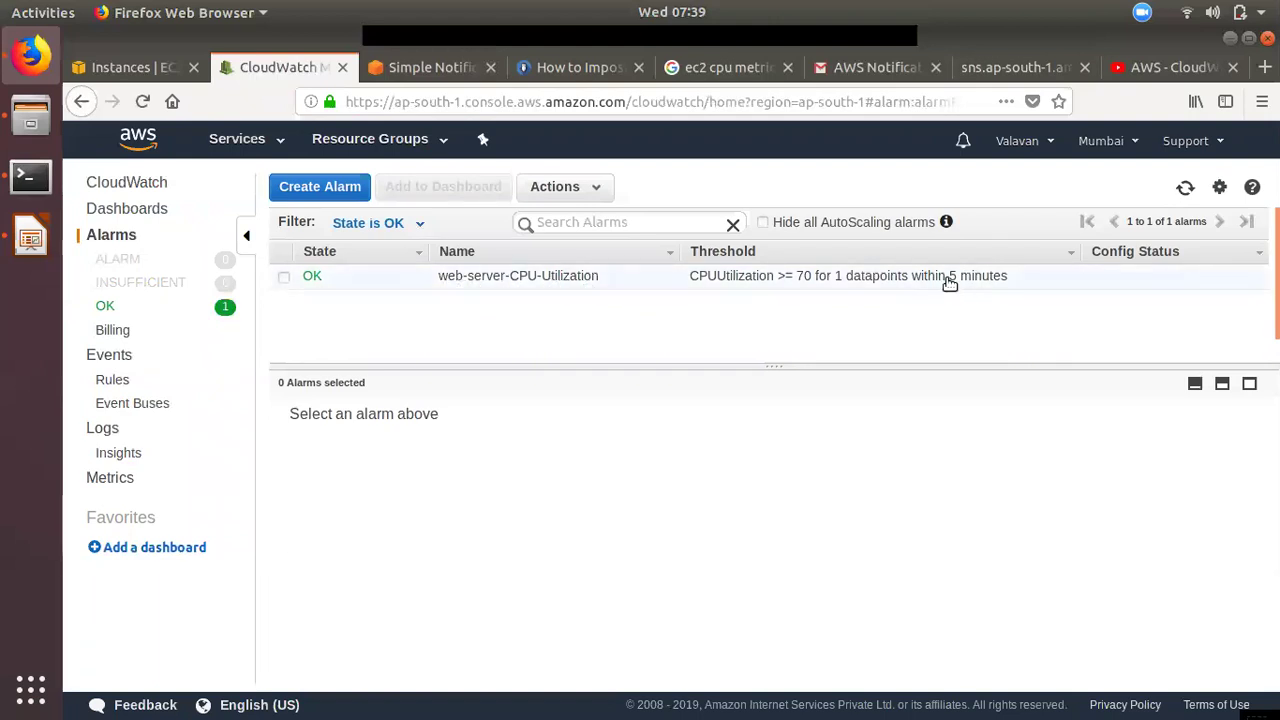
# Copy the command sudo apt-get install stress from the tecmint.com article on Linux CPU load testing
pyautogui.click(38, 188)
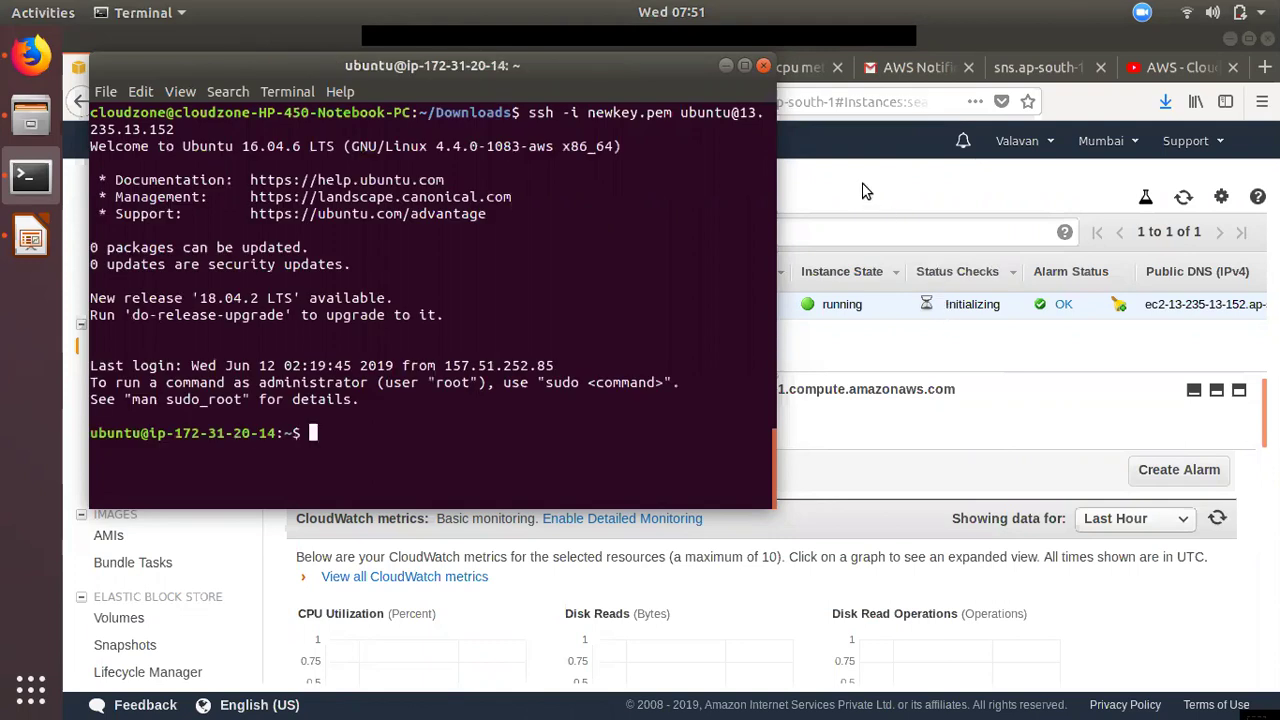
pyautogui.hotkey('alt', 'Tab')
pyautogui.click(770, 82)
pyautogui.click(684, 74)
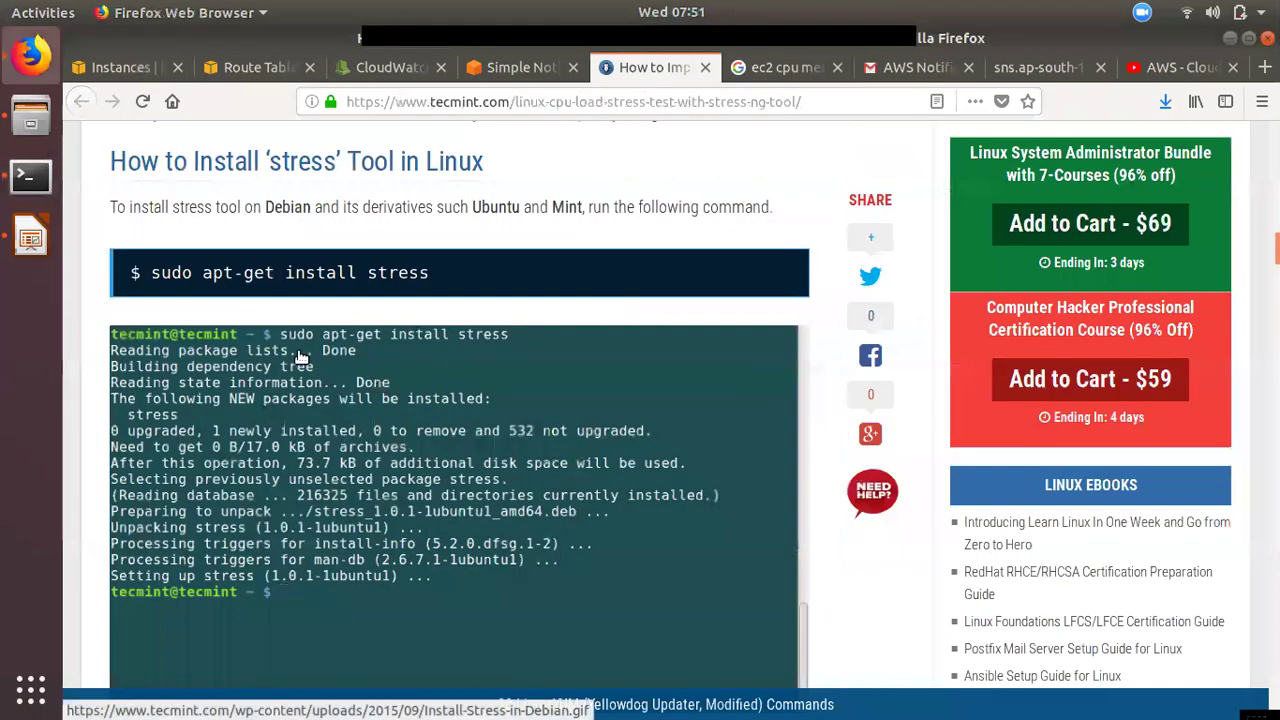
pyautogui.moveTo(433, 272); pyautogui.dragTo(150, 272)
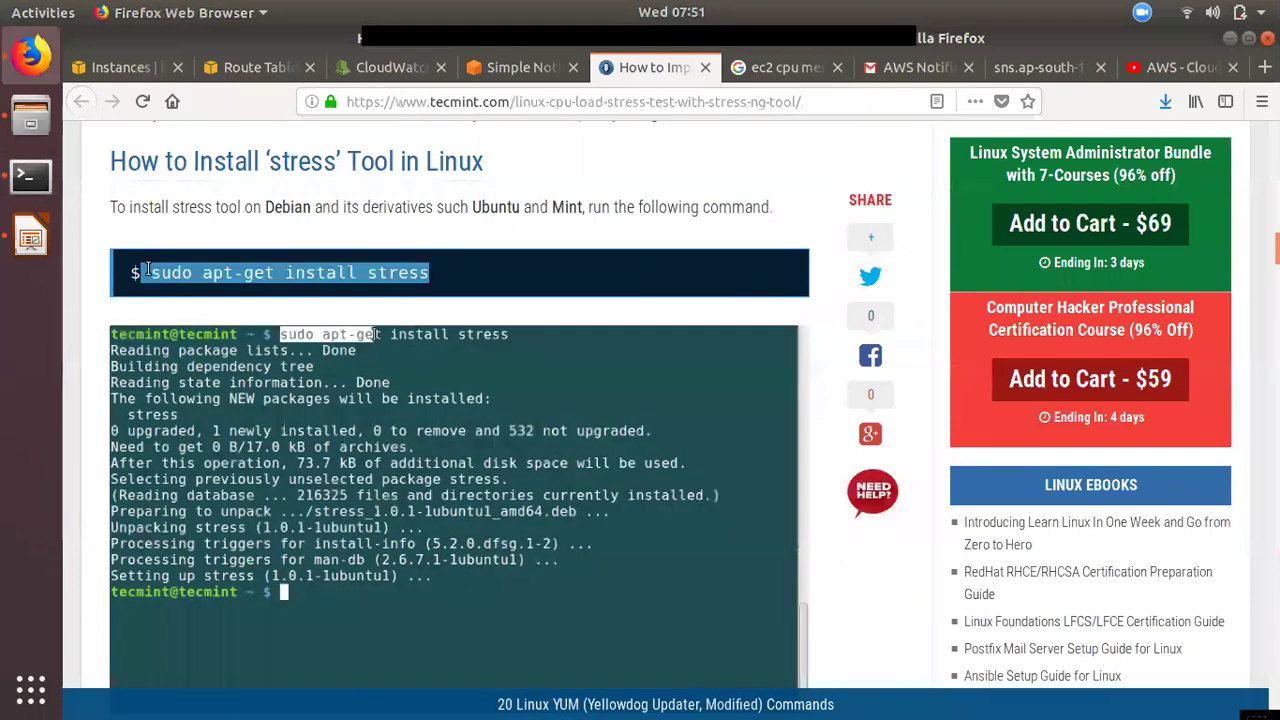
pyautogui.rightClick(182, 268)
pyautogui.click(204, 277)
# Try to install the stress tool by running the copied command in the instance's SSH terminal
pyautogui.click(30, 175)
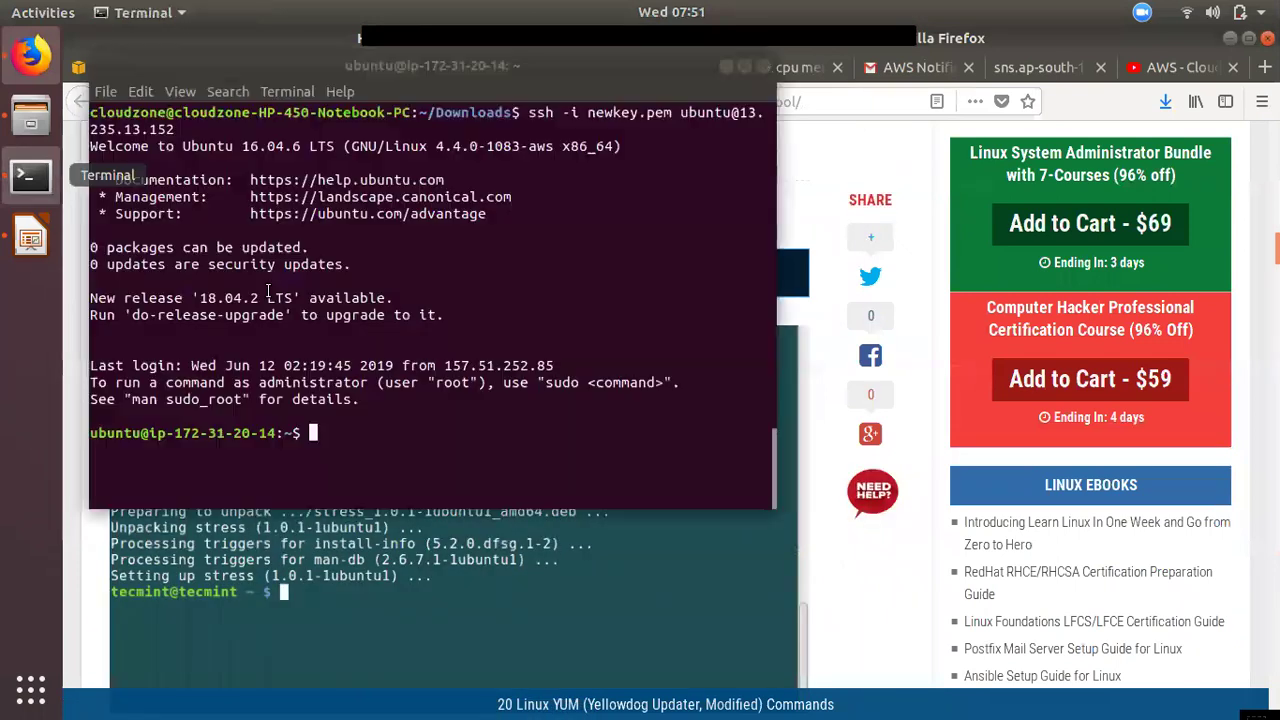
pyautogui.rightClick(354, 372)
pyautogui.click(391, 429)
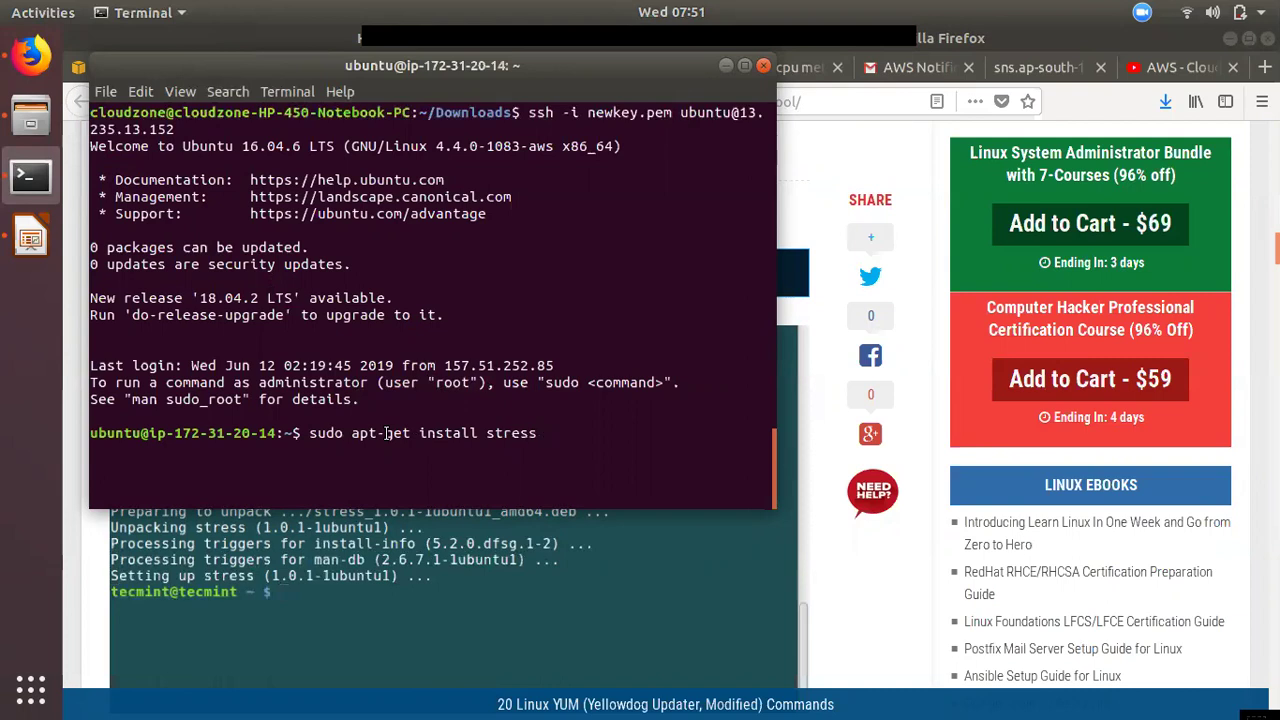
pyautogui.press('Return')
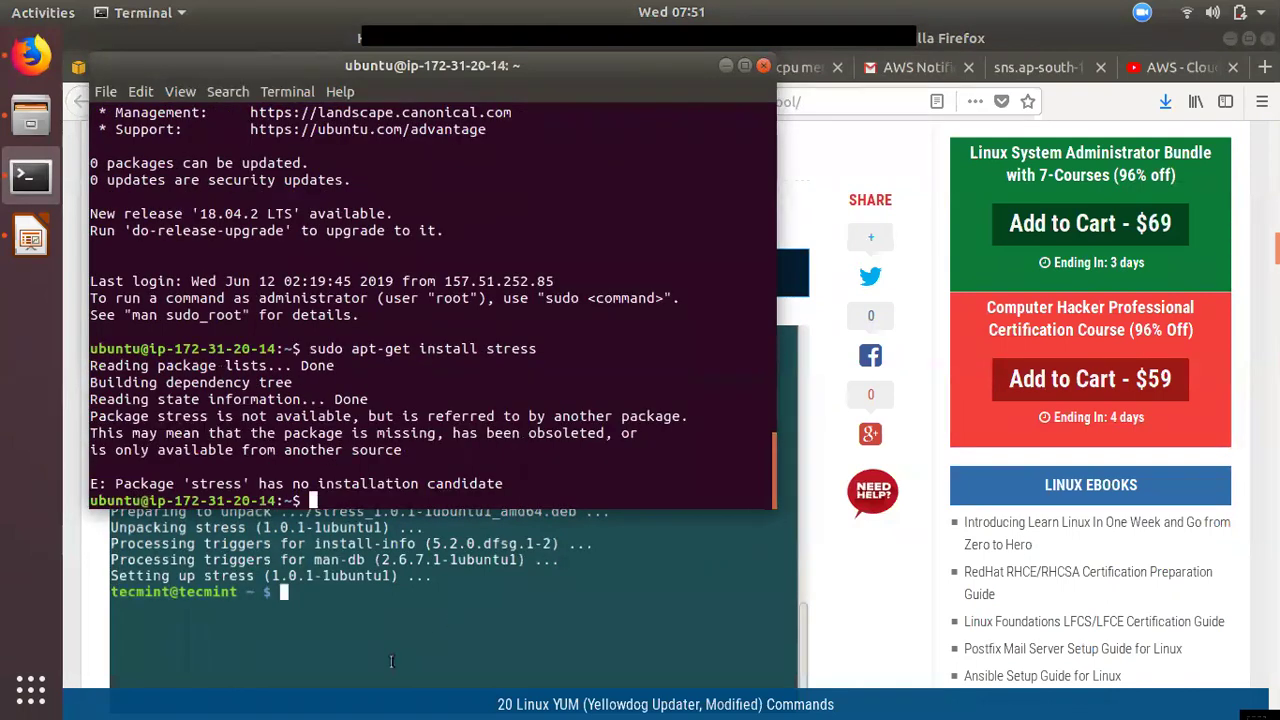
# Try to update the package lists with apt-get update without root privileges
pyautogui.write('AP')
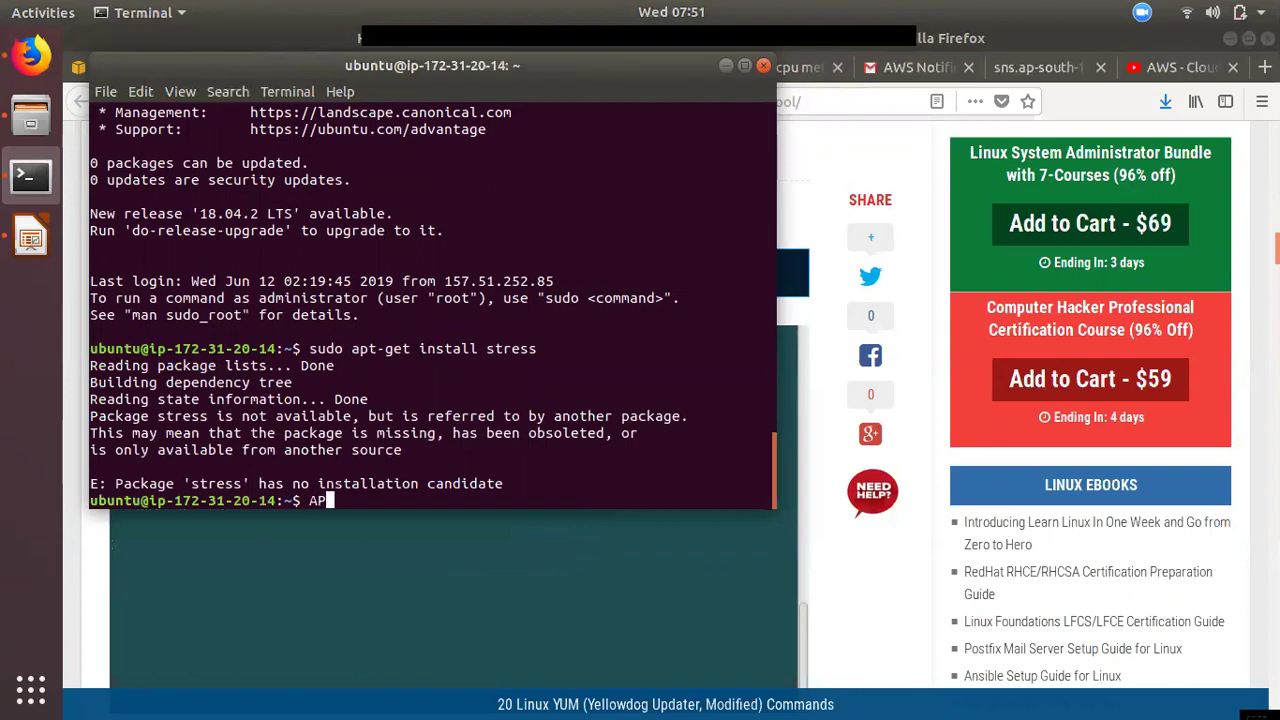
pyautogui.press('BackSpace')
pyautogui.press('BackSpace')
pyautogui.write('apt-get')
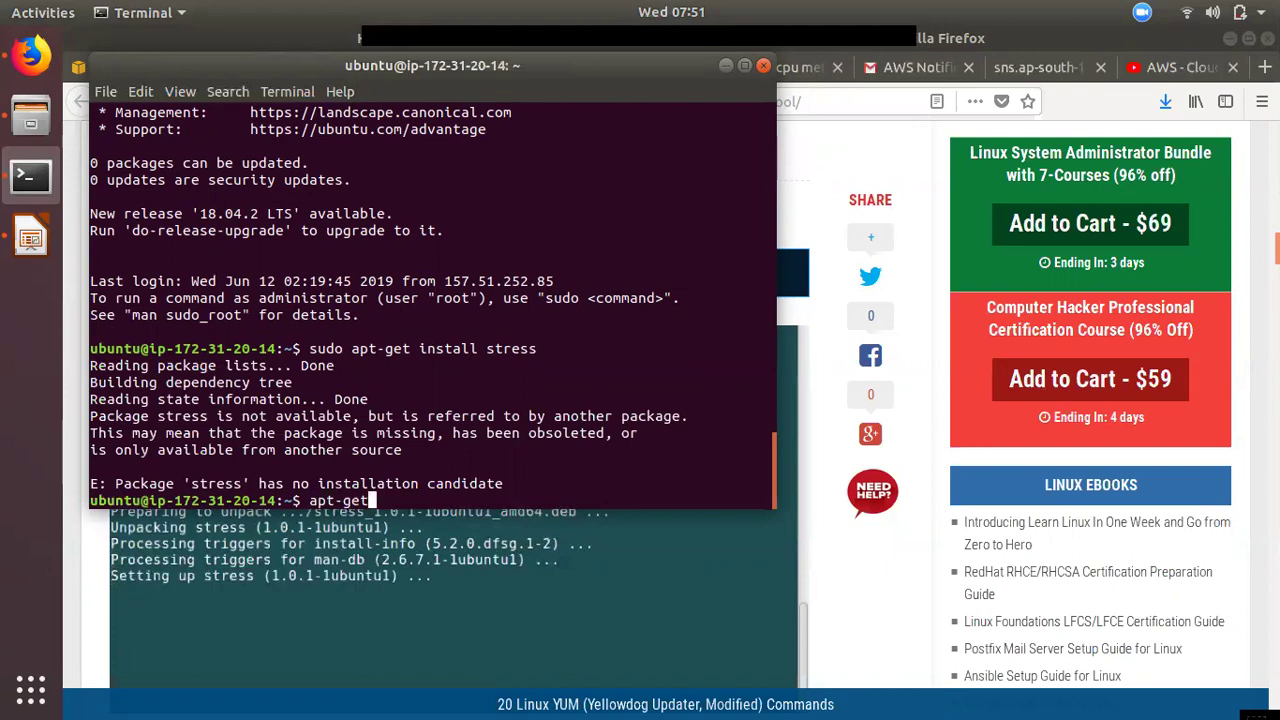
pyautogui.write(' upd')
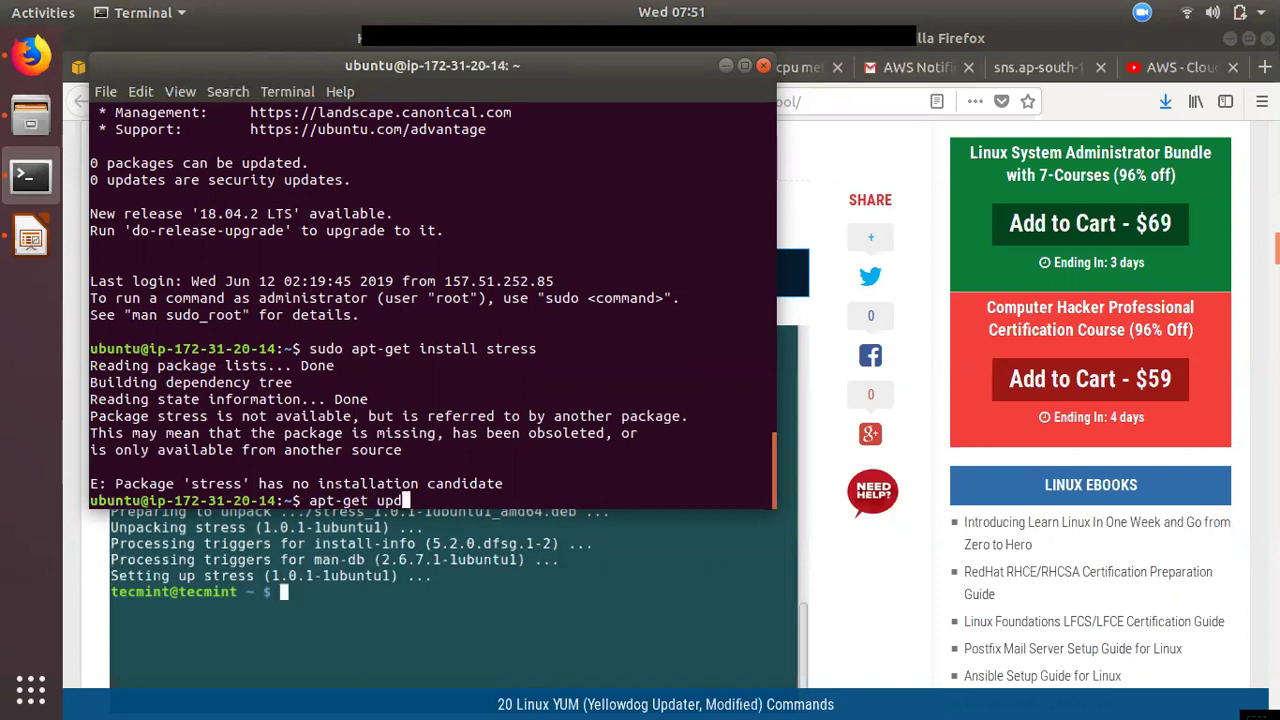
pyautogui.write('te')
pyautogui.press('Return')
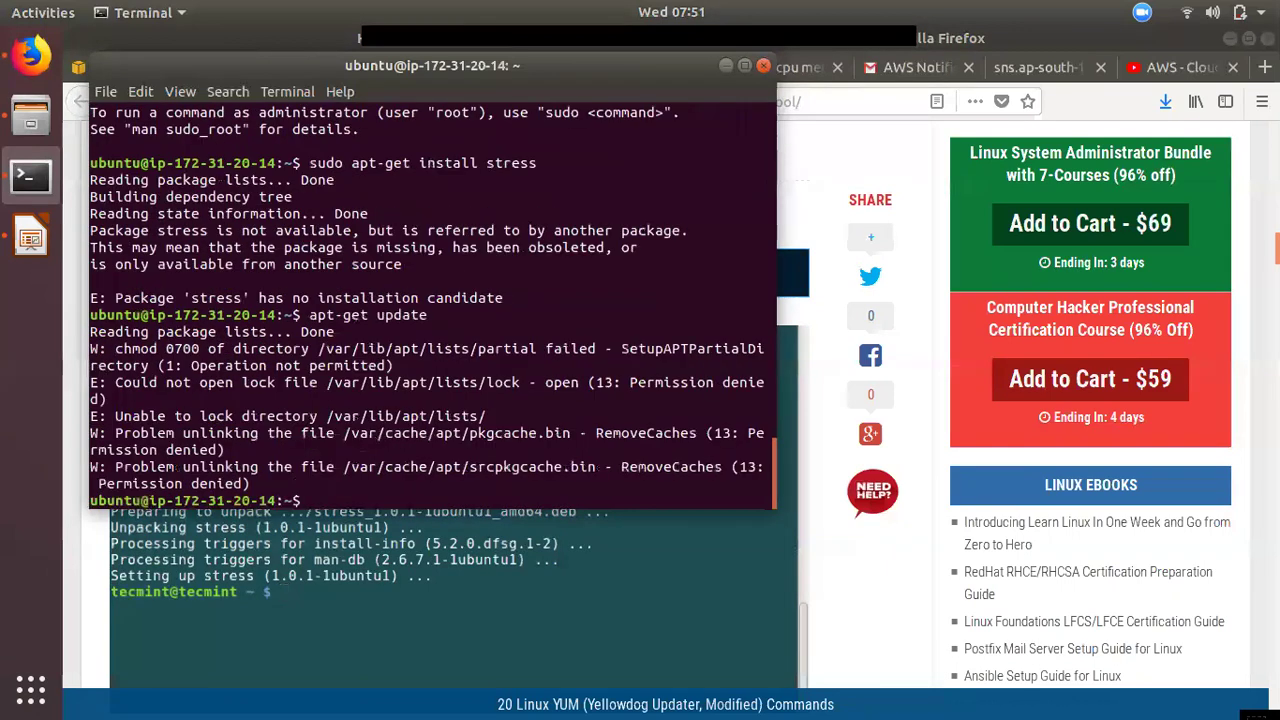
# Update the package lists as root with sudo apt-get update
pyautogui.press('Up')
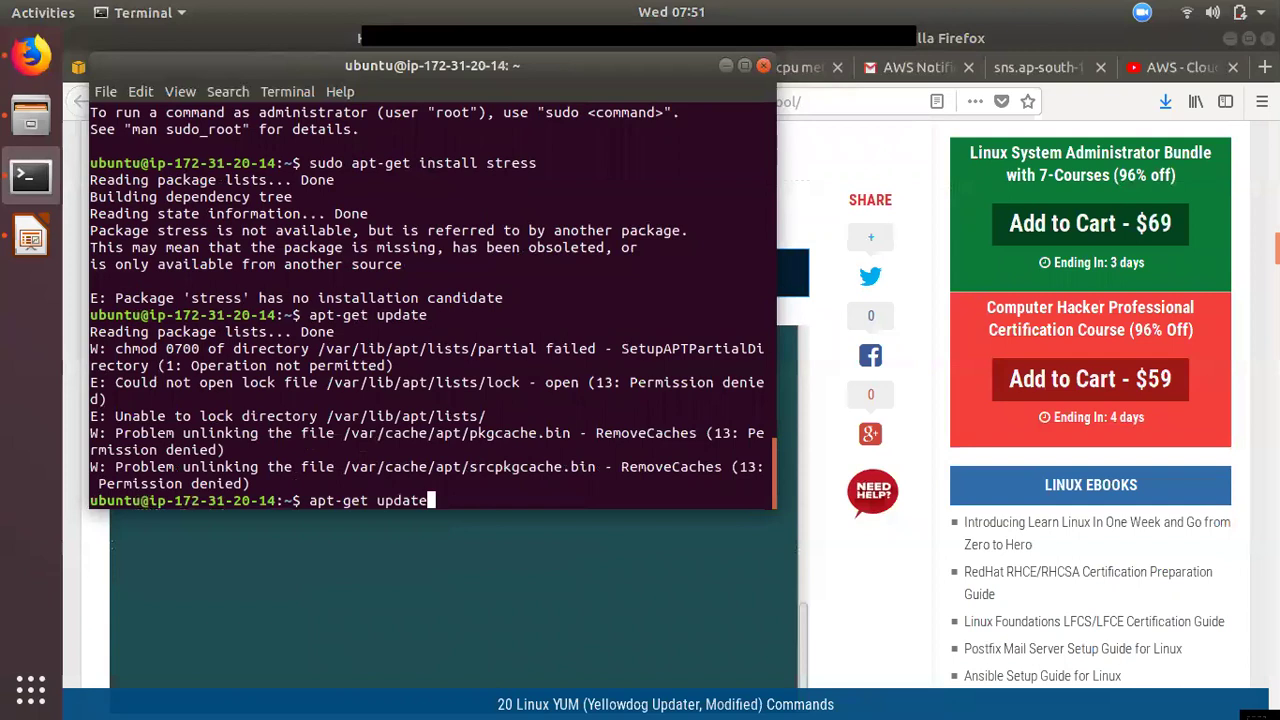
pyautogui.press('Home')
pyautogui.write('sudo')
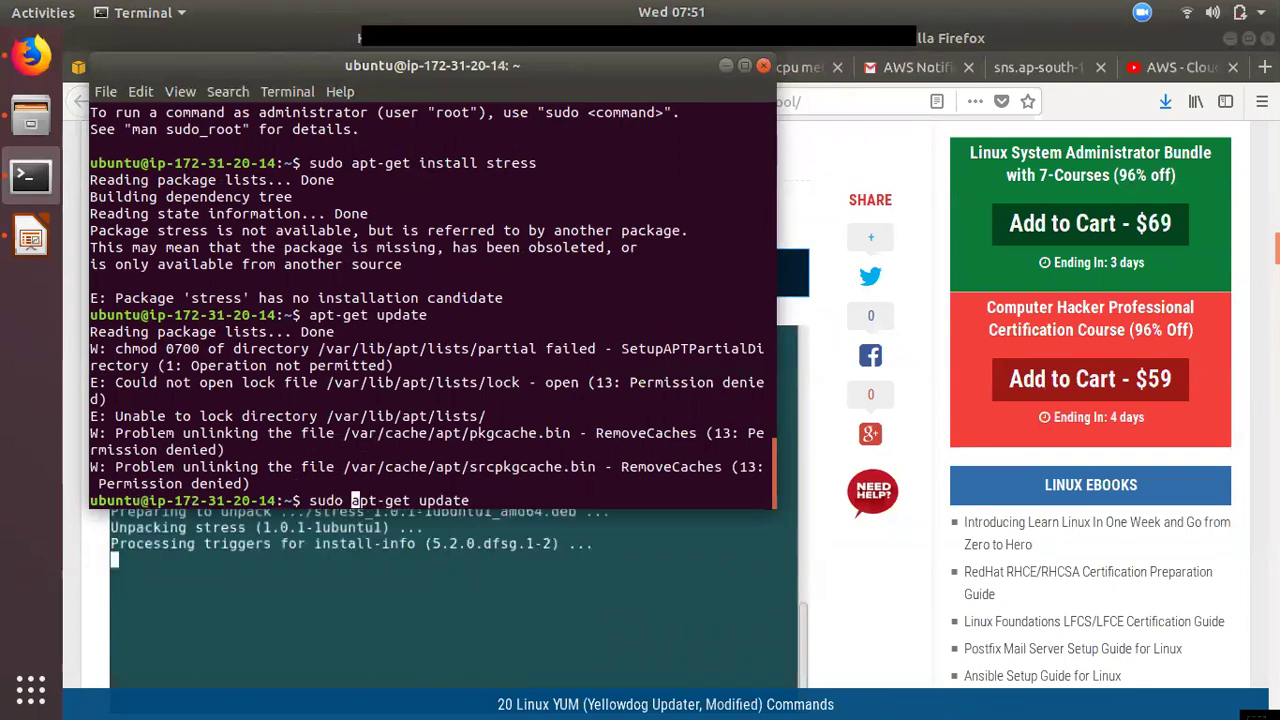
pyautogui.press('Return')
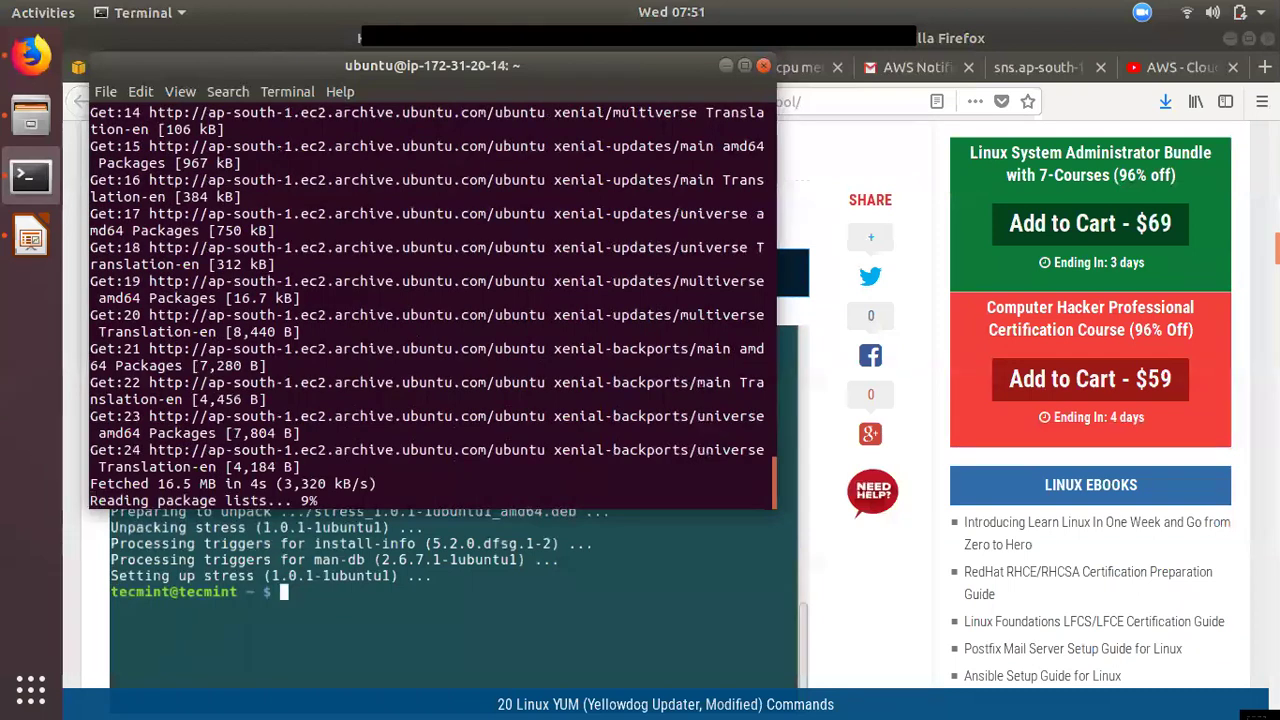
# Enter the command sudo apt-get install stress at the instance's shell prompt
pyautogui.press('Up')
pyautogui.press('BackSpace')
pyautogui.press('BackSpace')
pyautogui.press('BackSpace')
pyautogui.press('BackSpace')
pyautogui.press('BackSpace')
pyautogui.press('BackSpace')
pyautogui.write('install stress')
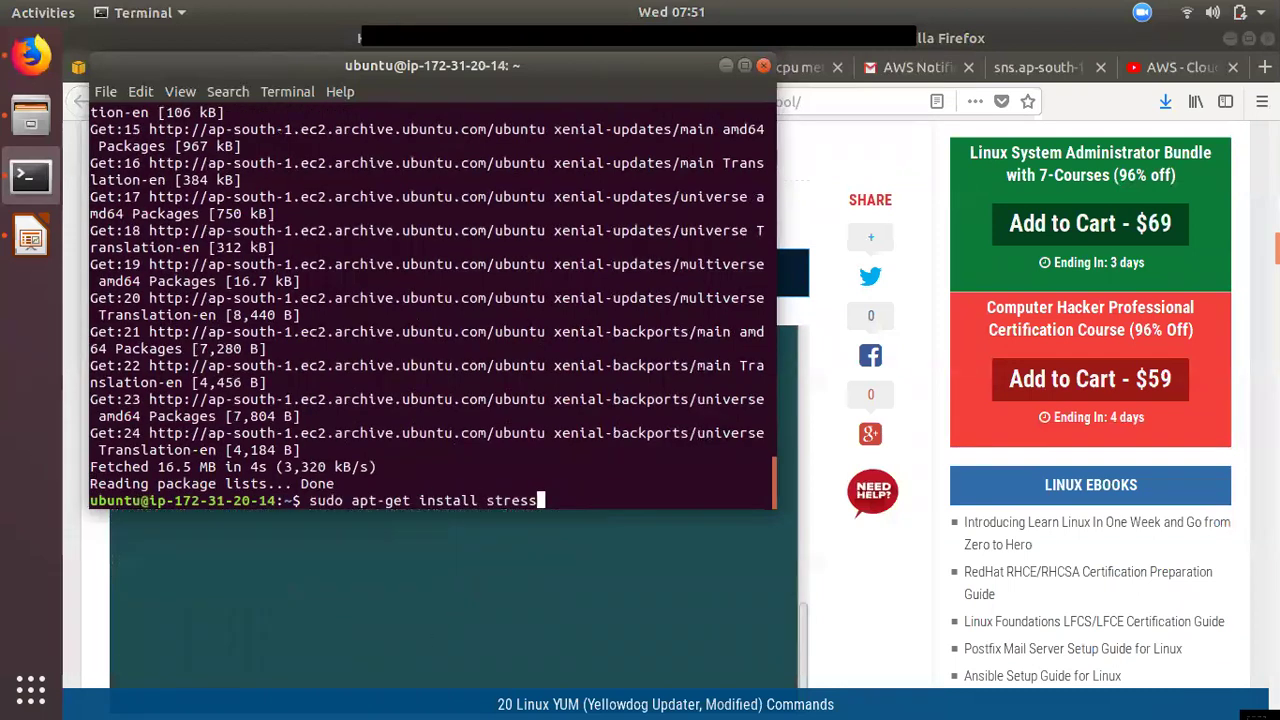